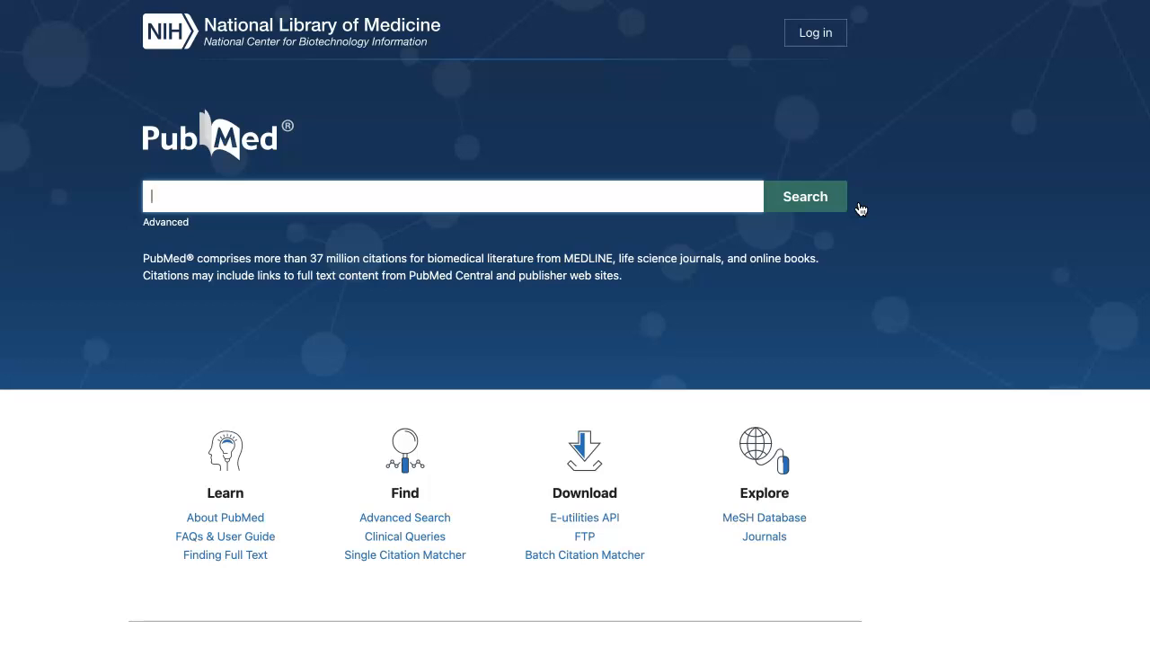
- Search PubMed for addiction
text(addiction)
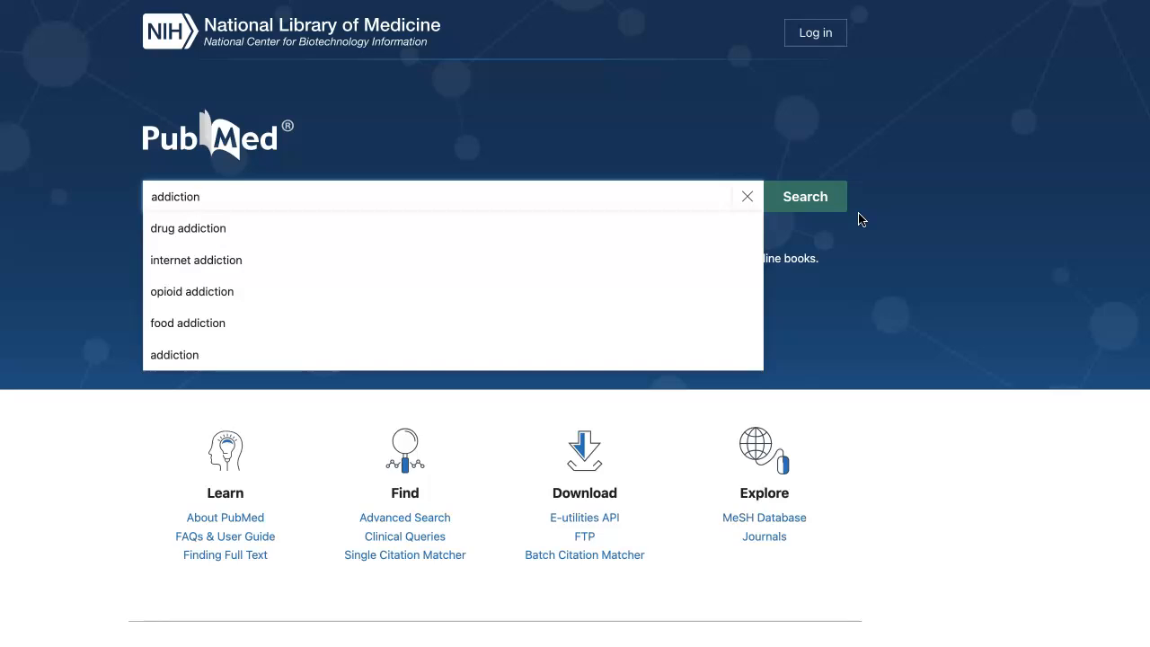
key(Return)
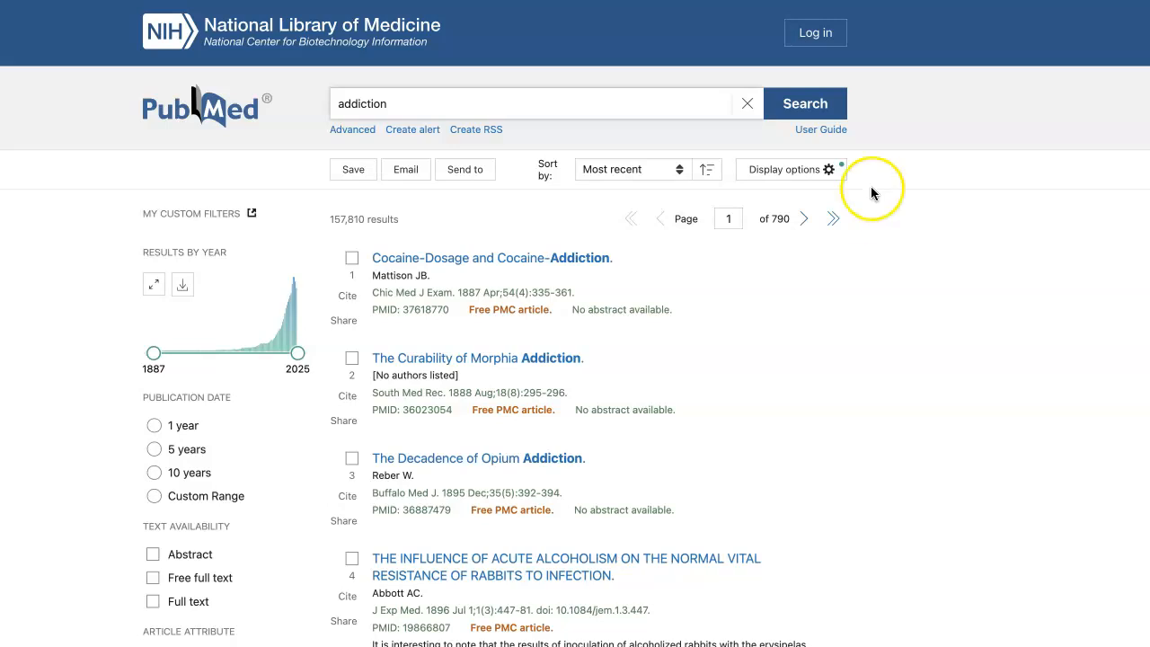
- Clear the term addiction from the search box
click(570, 99)
key(BackSpace)
key(BackSpace)
key(BackSpace)
key(BackSpace)
key(BackSpace)
key(BackSpace)
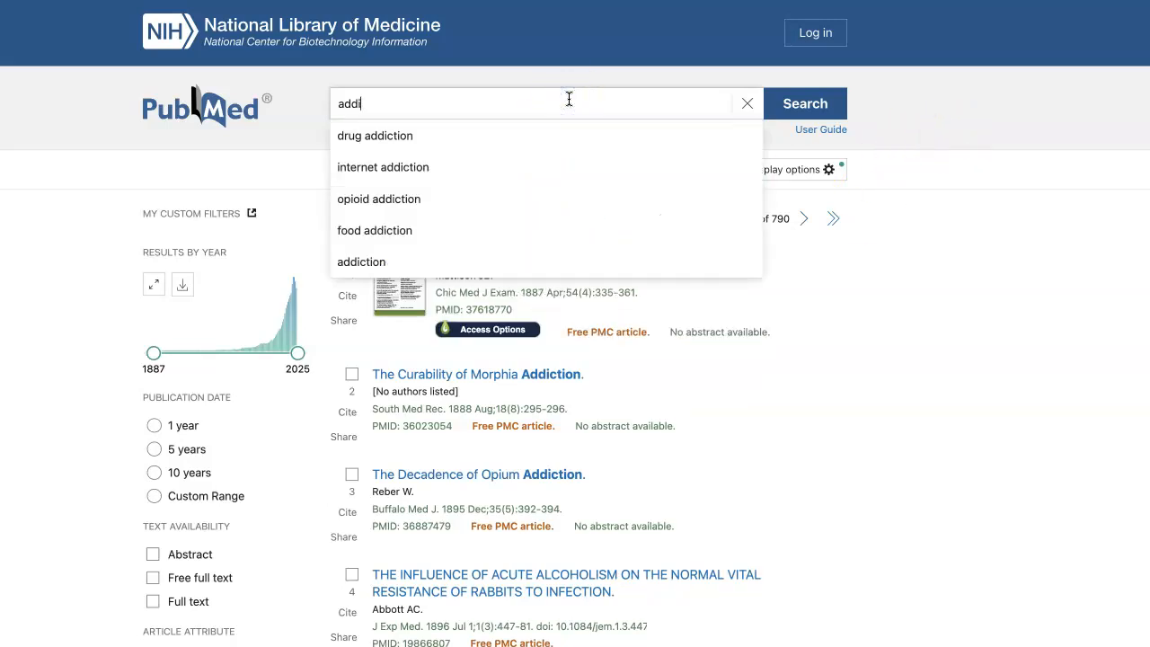
key(BackSpace)
key(BackSpace)
key(BackSpace)
text(s)
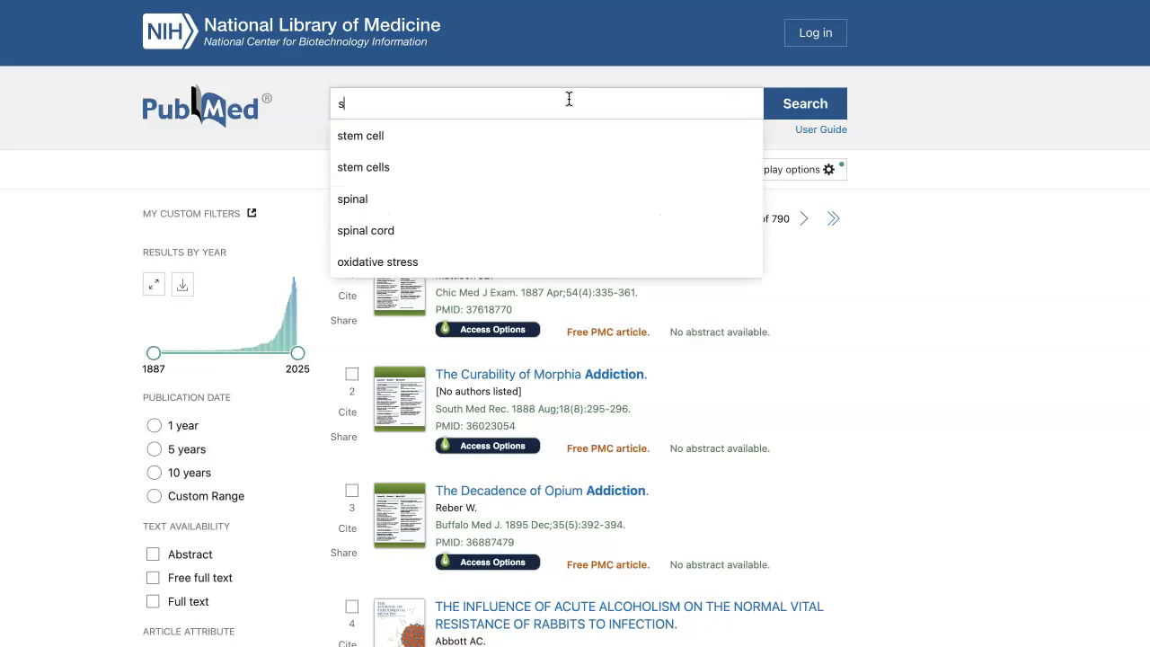
text(ubstance)
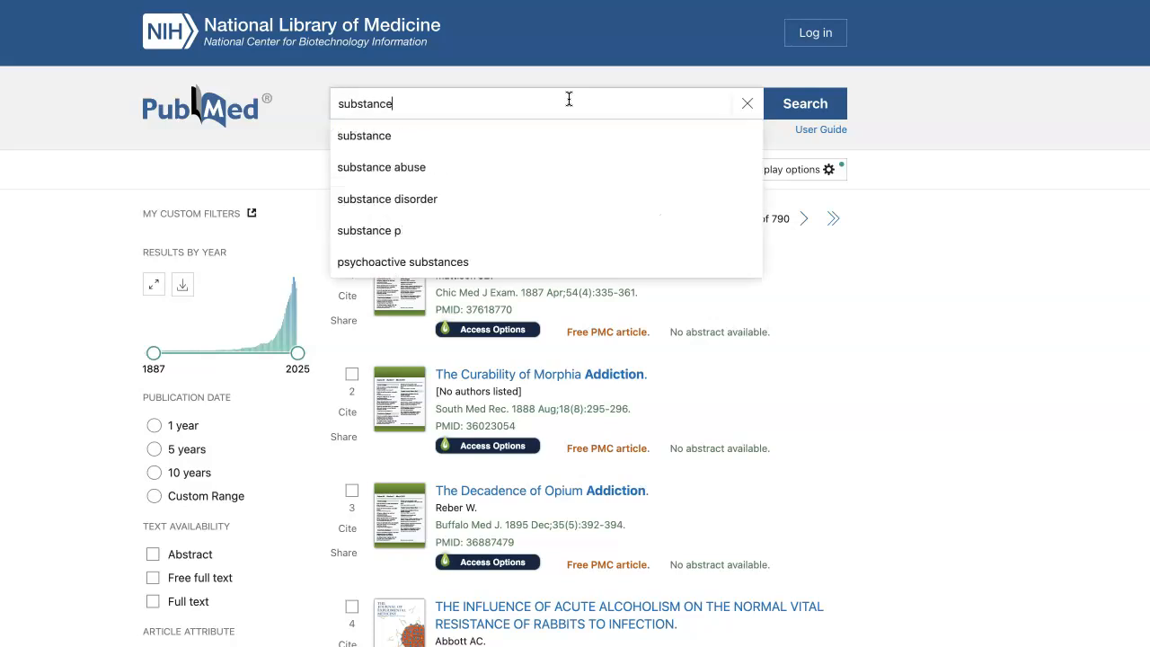
text( ab)
key(BackSpace)
key(BackSpace)
key(BackSpace)
key(BackSpace)
key(BackSpace)
key(BackSpace)
key(BackSpace)
key(BackSpace)
key(BackSpace)
key(BackSpace)
key(BackSpace)
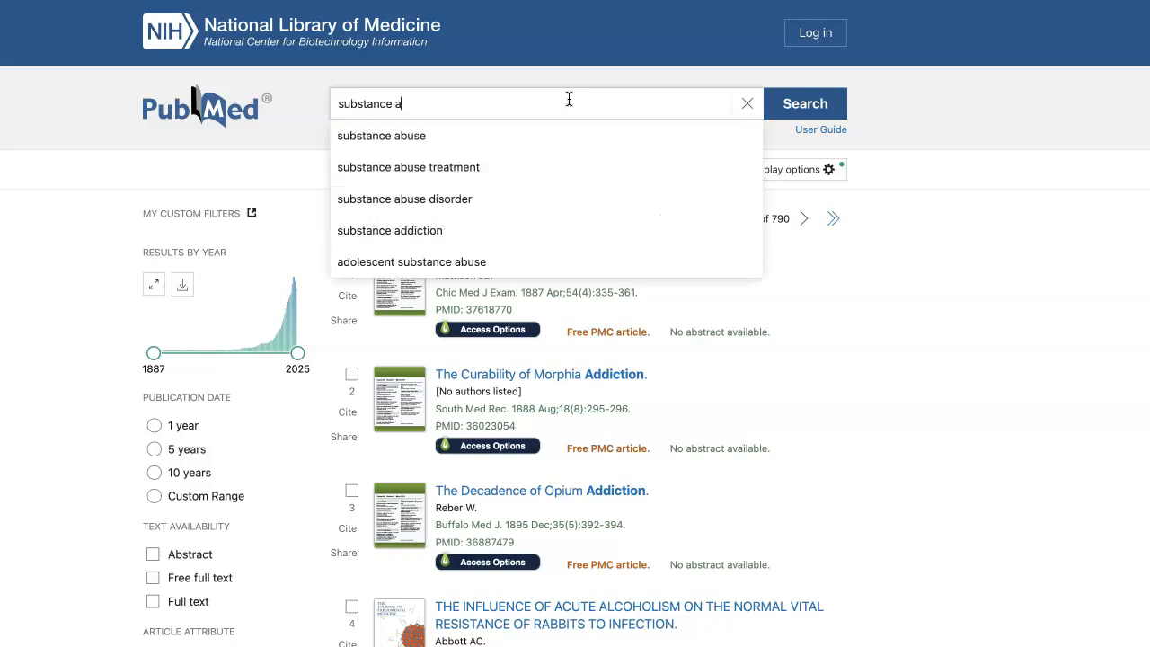
key(BackSpace)
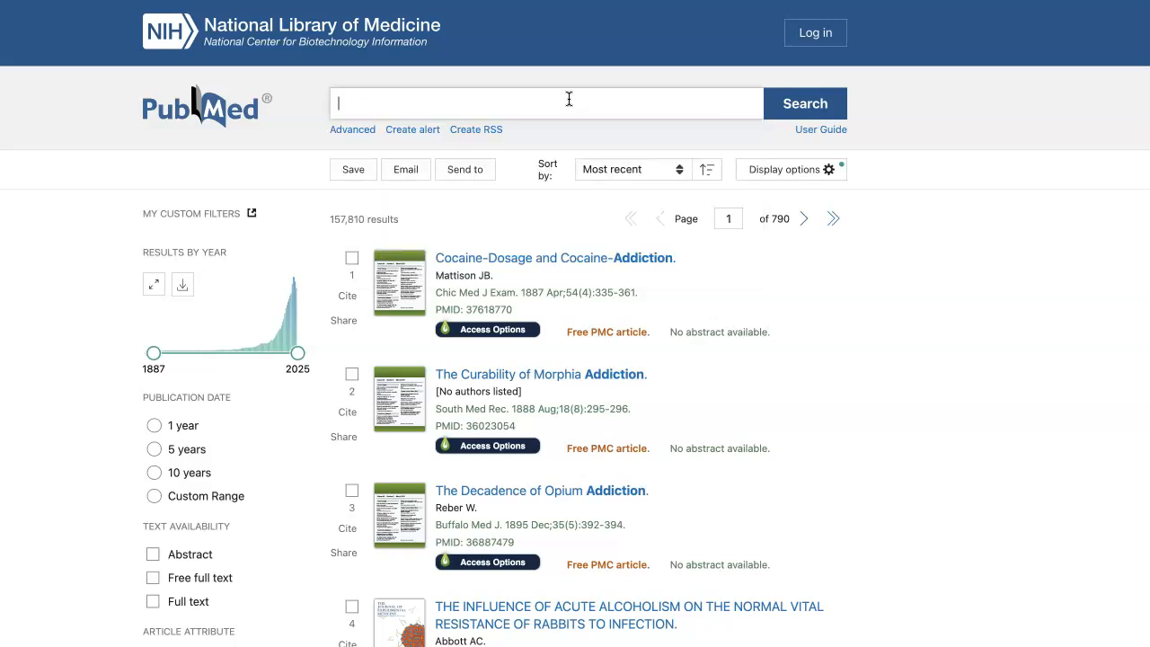
- Search for the exact phrase "substance abuse", enclosed in quotation marks
text("subs)
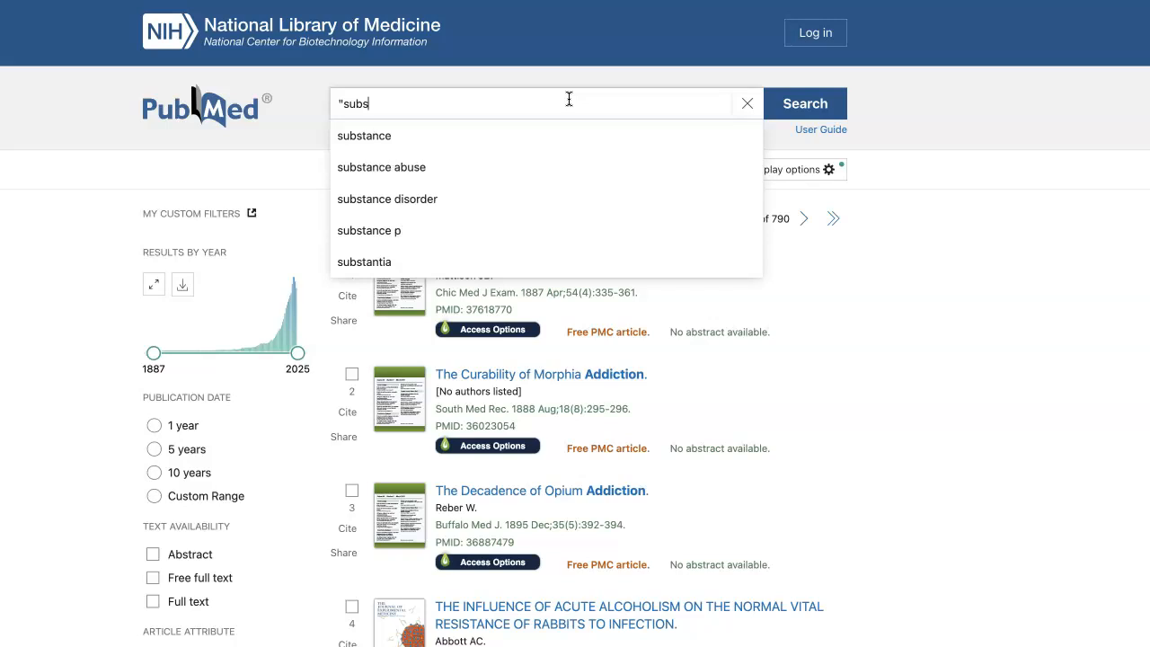
text(tance abu)
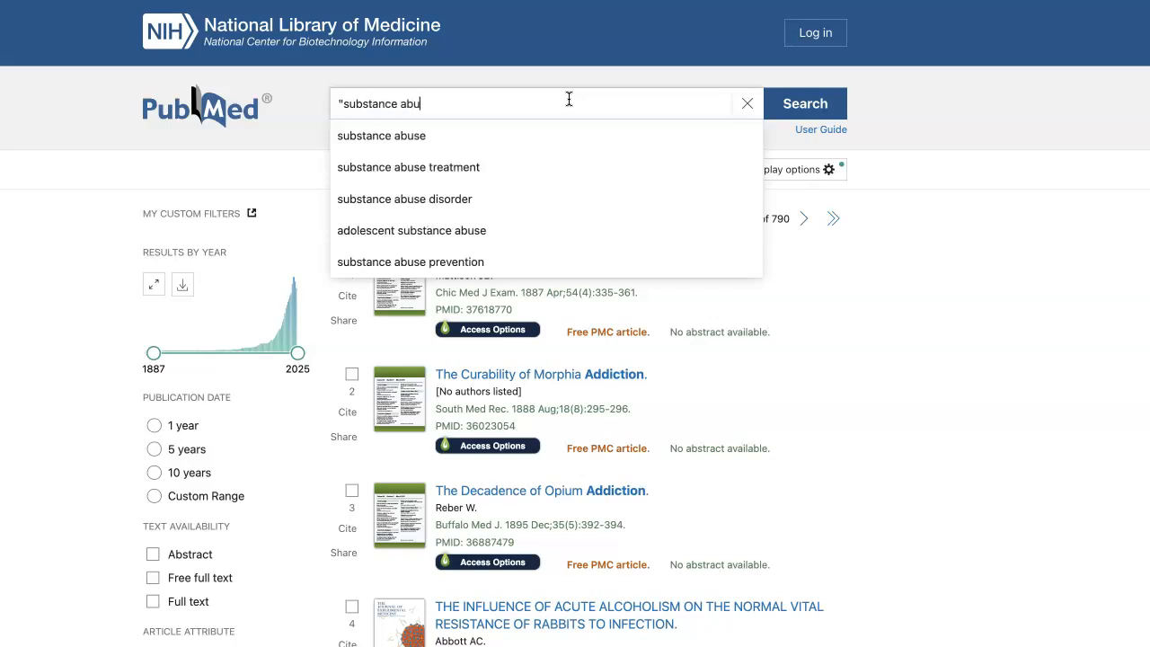
text(se")
key(Return)
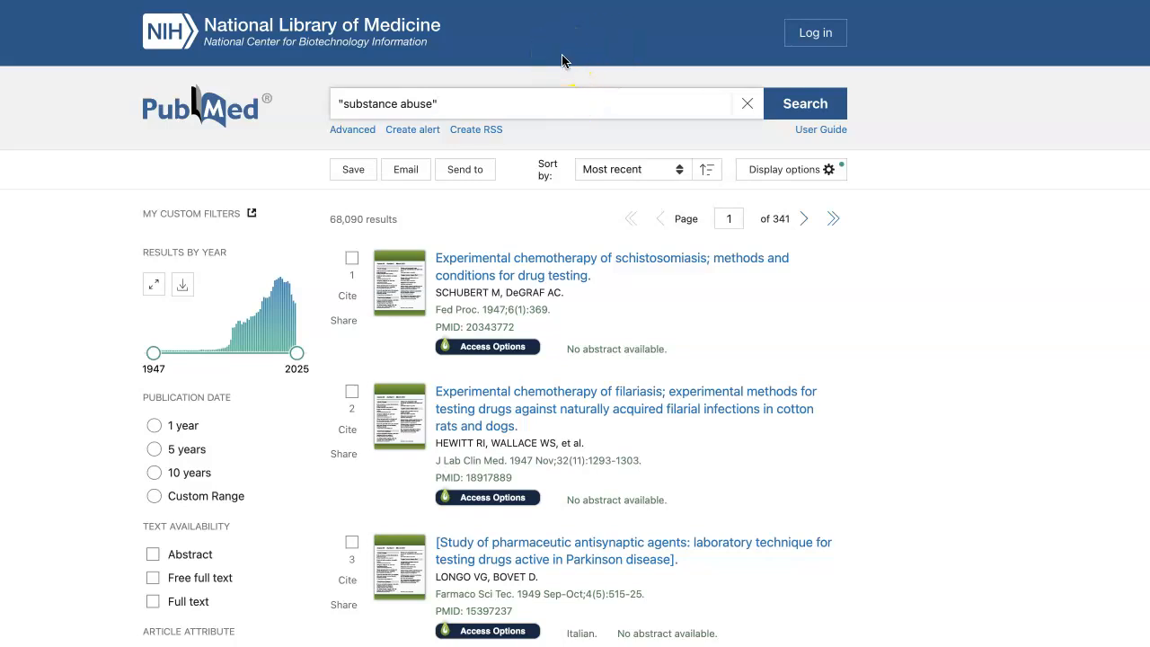
- Open the advanced search builder and bring its search history into view
click(551, 64)
click(350, 135)
click(360, 178)
scroll(361, 183, down, 2)
click(362, 232)
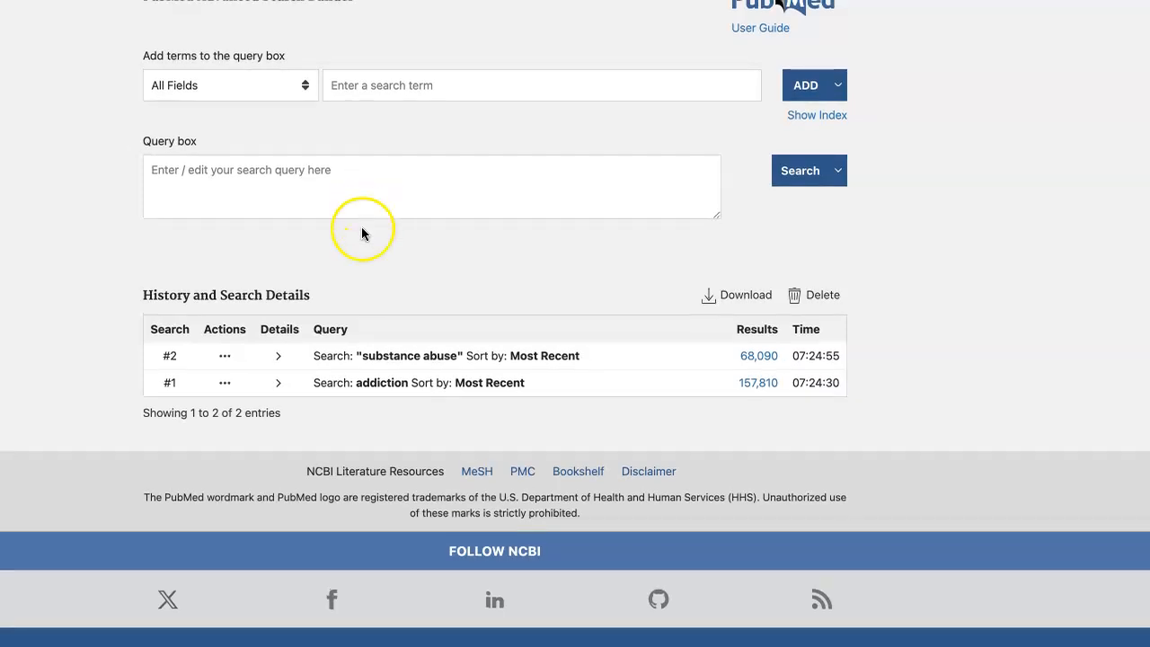
scroll(406, 263, up, 2)
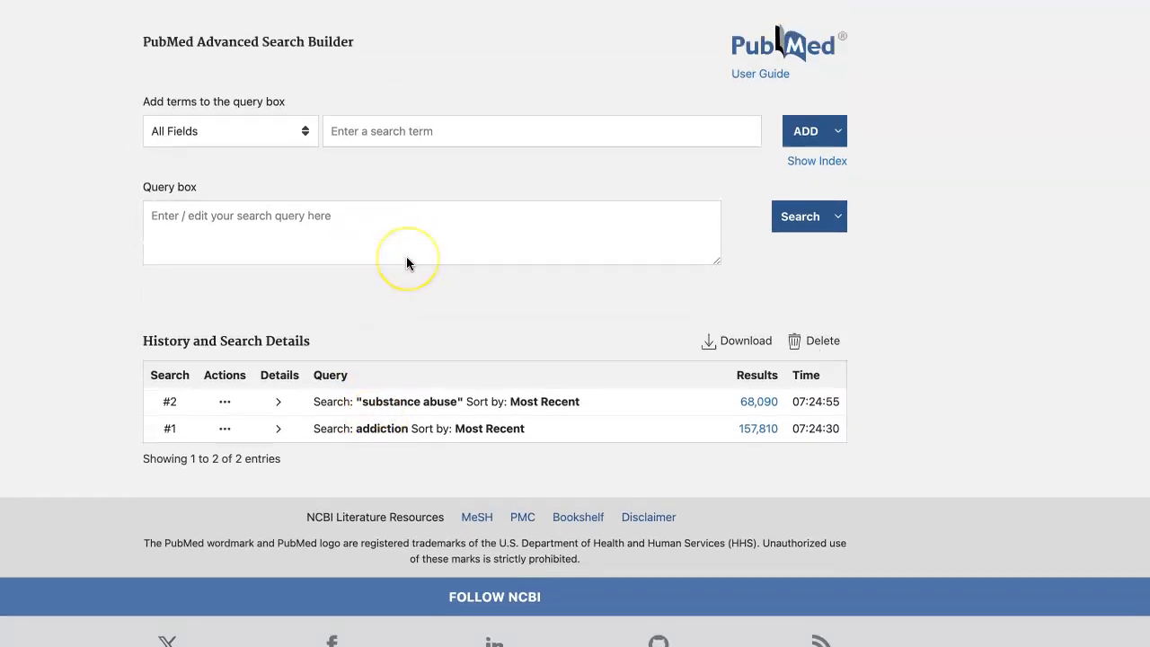
scroll(406, 264, down, 2)
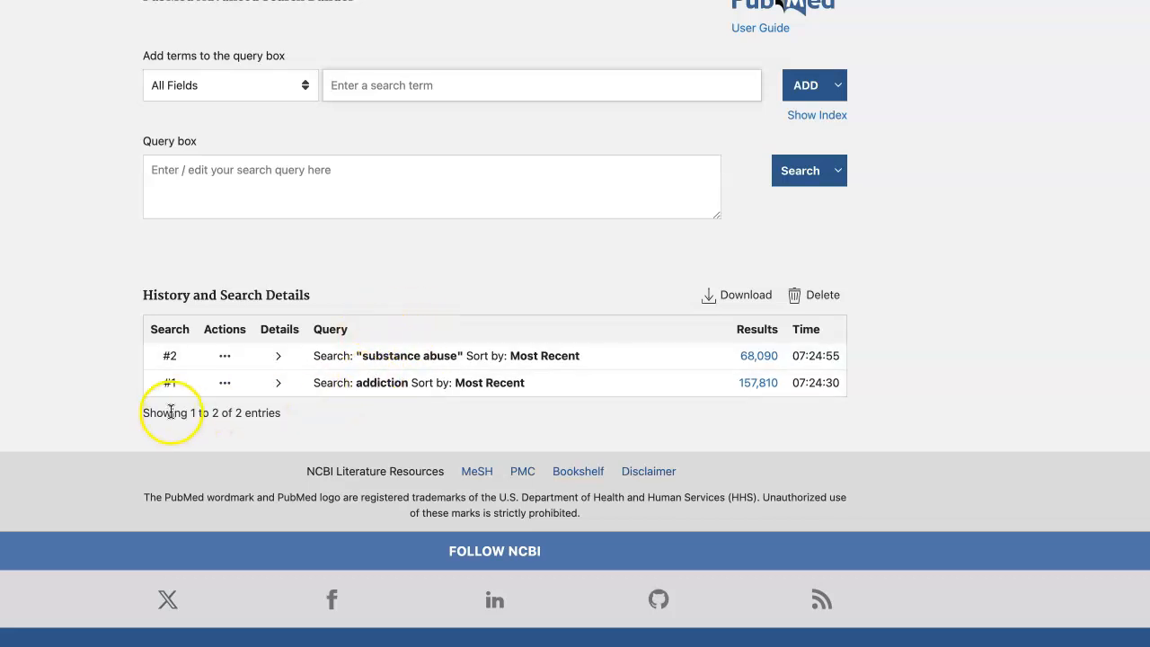
- Combine the addiction and "substance abuse" searches from the history with OR and run the combined query
click(225, 384)
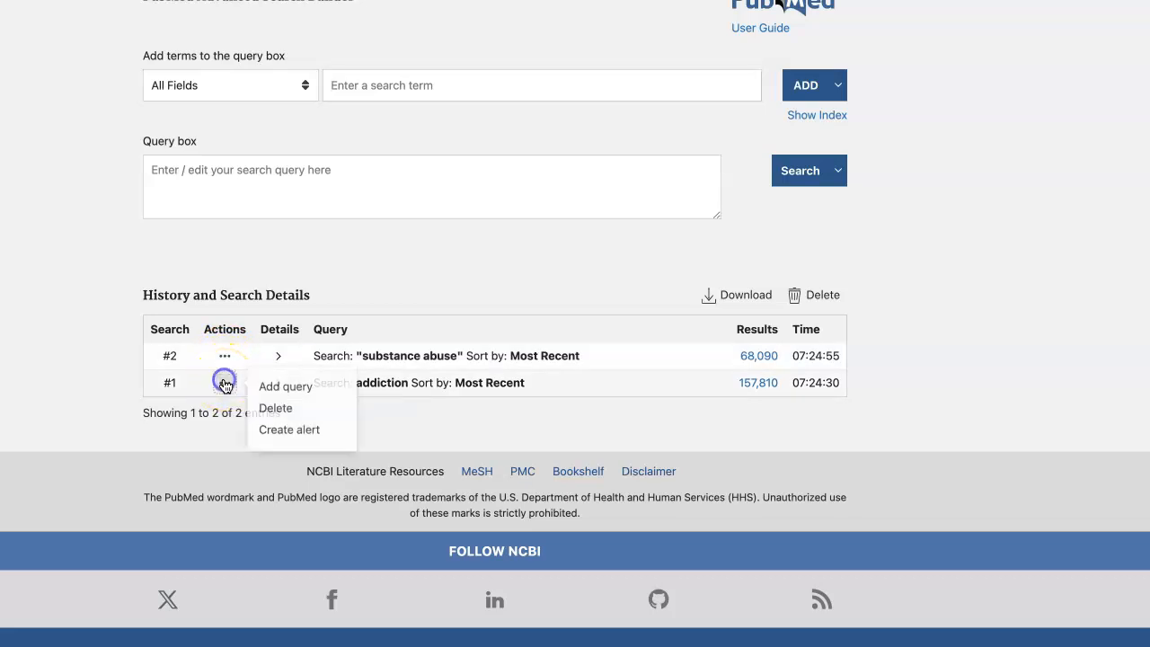
click(284, 391)
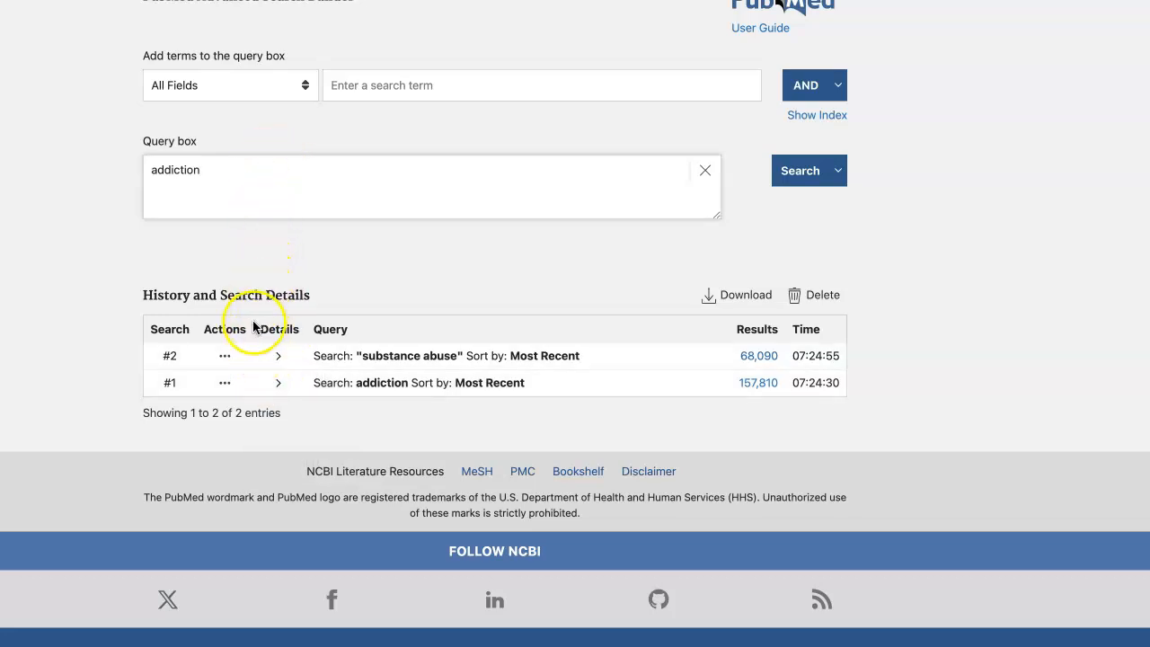
click(226, 363)
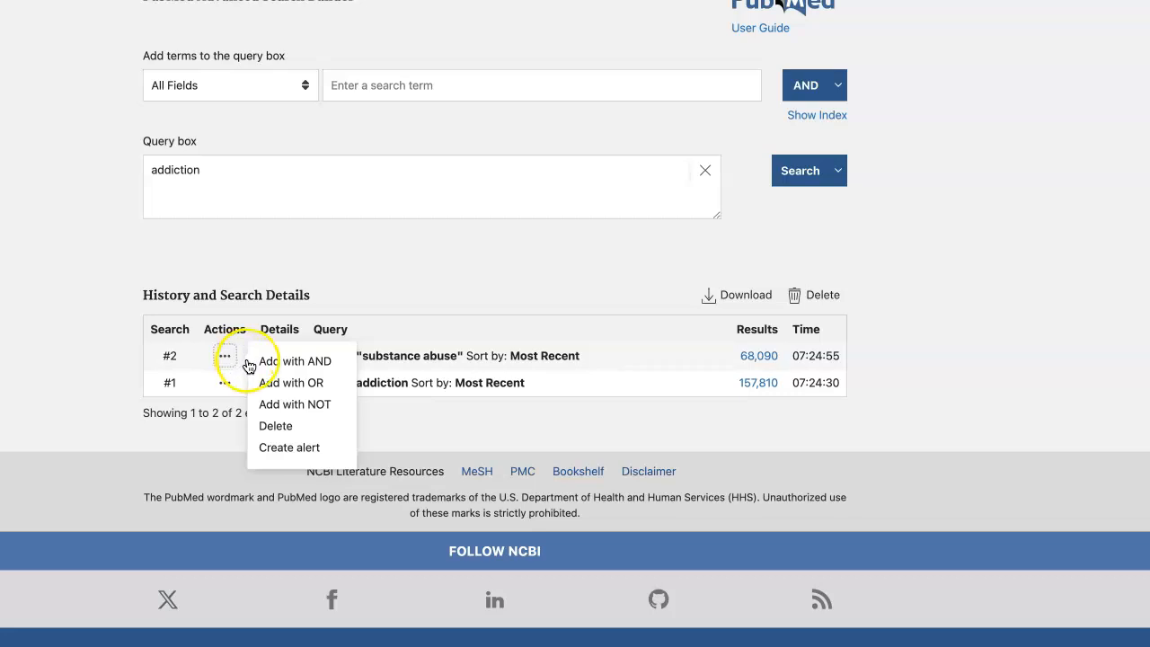
click(288, 384)
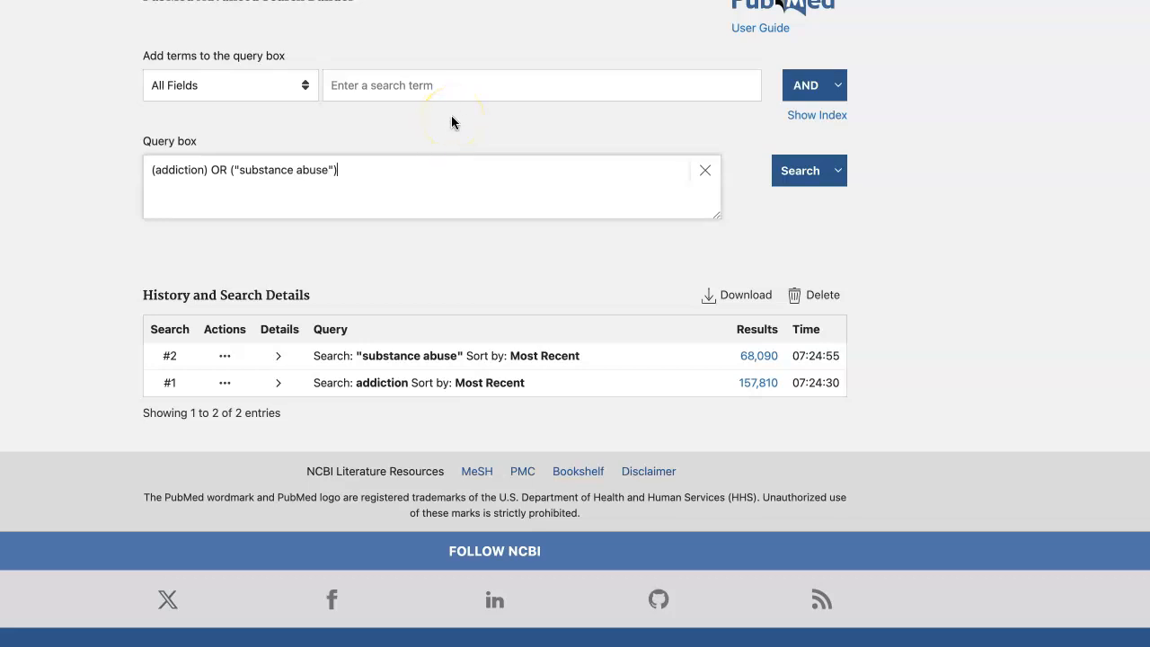
click(176, 173)
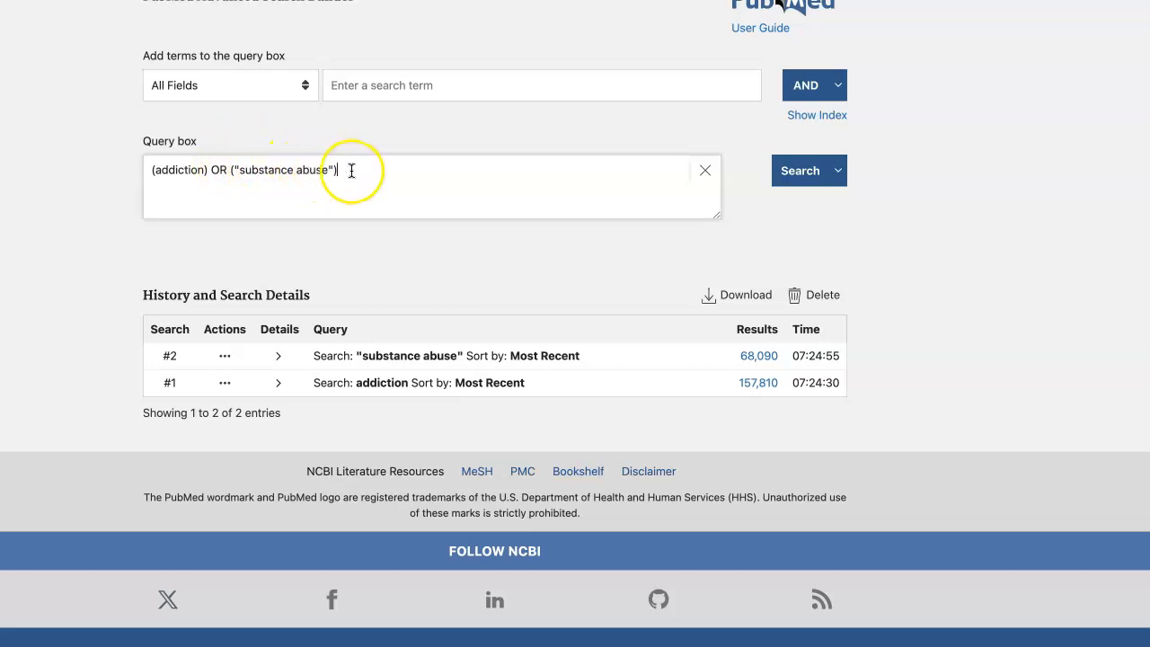
text())
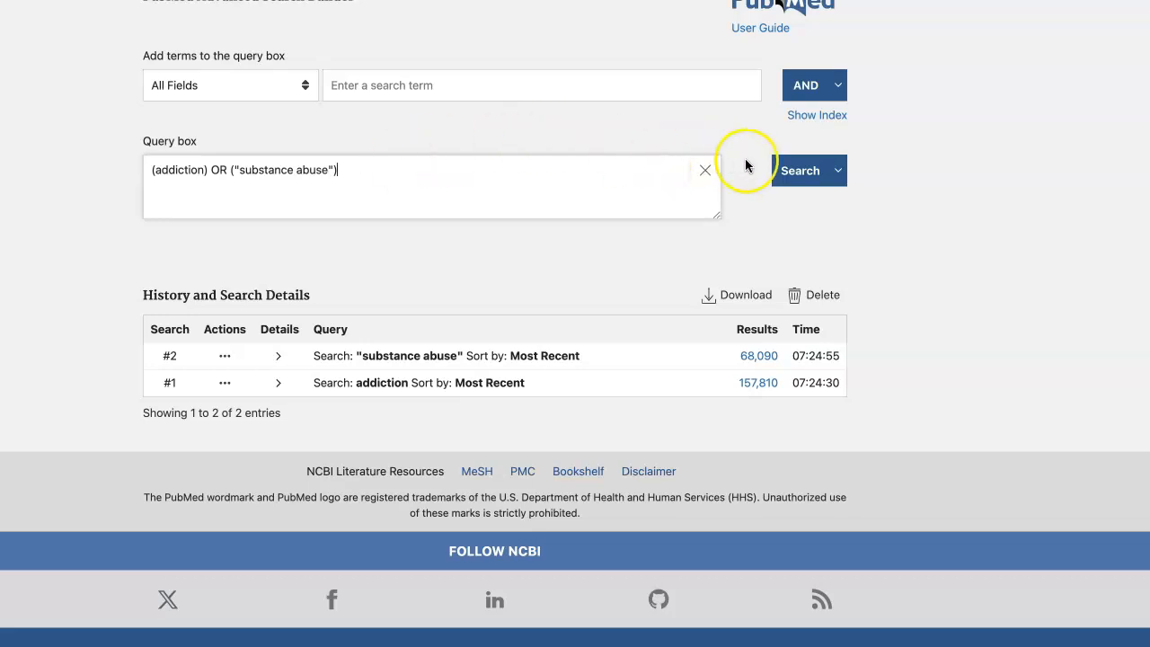
click(802, 171)
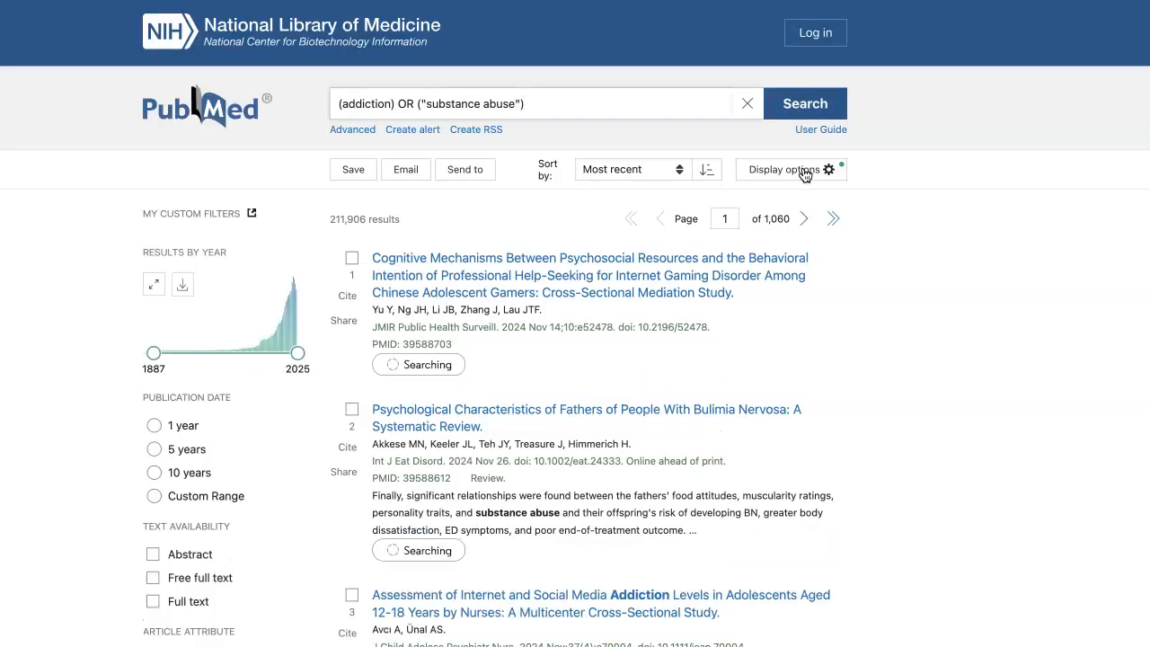
- Replace the combined query in the search box with ozempic and run the search
click(708, 153)
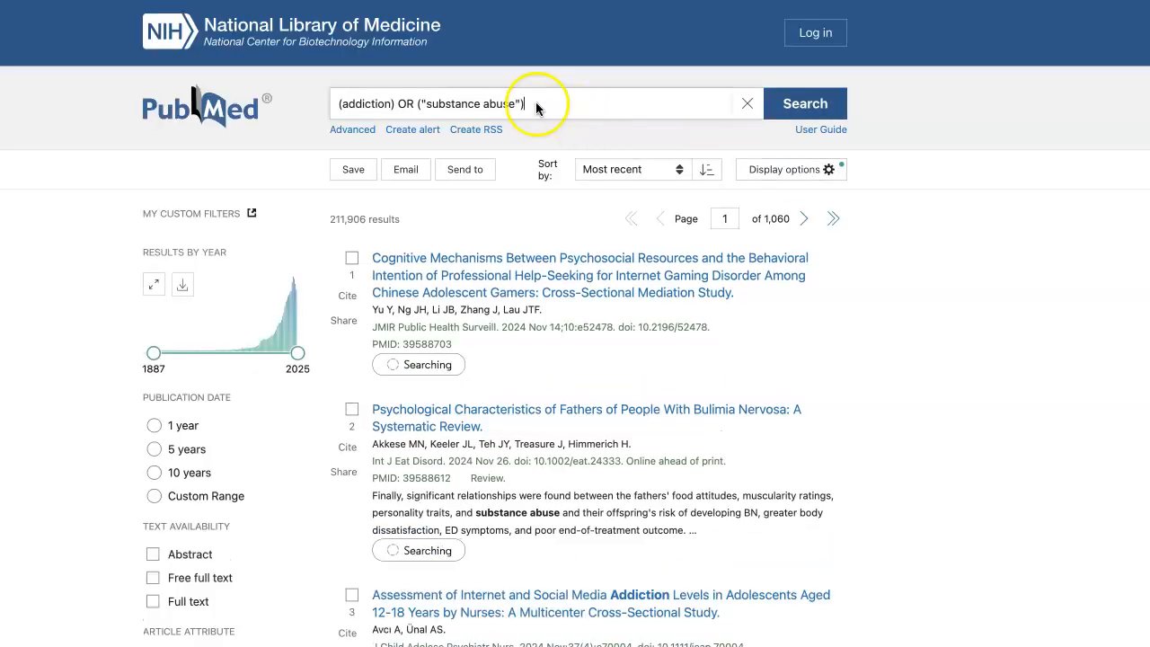
text())
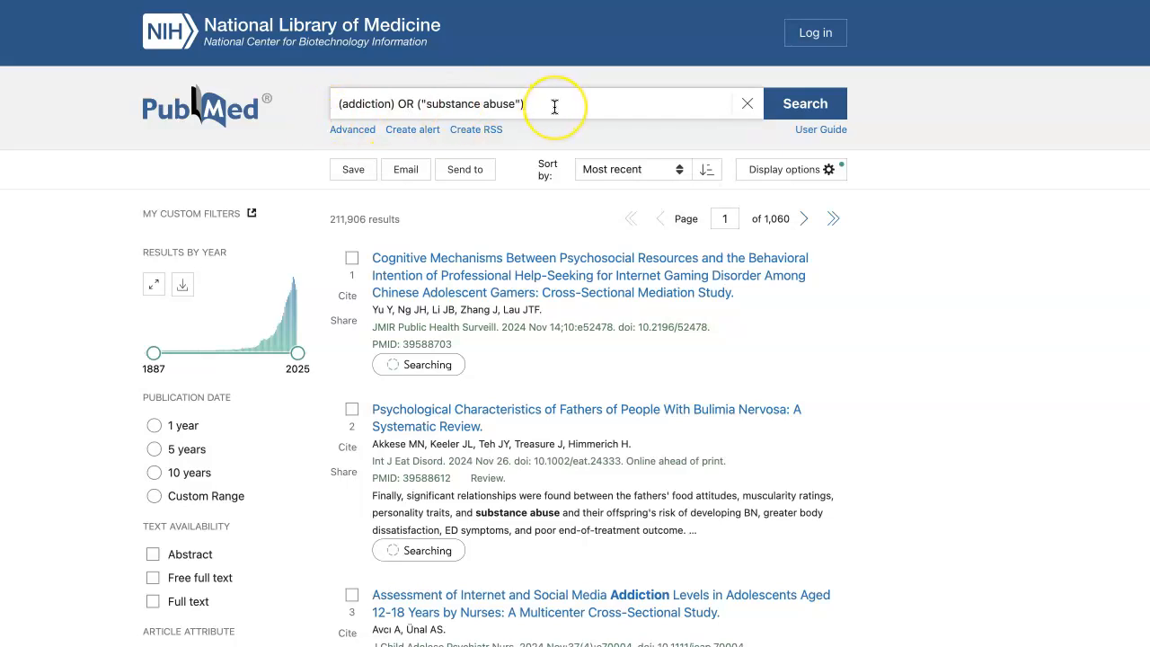
drag(551, 106, 334, 103)
key(BackSpace)
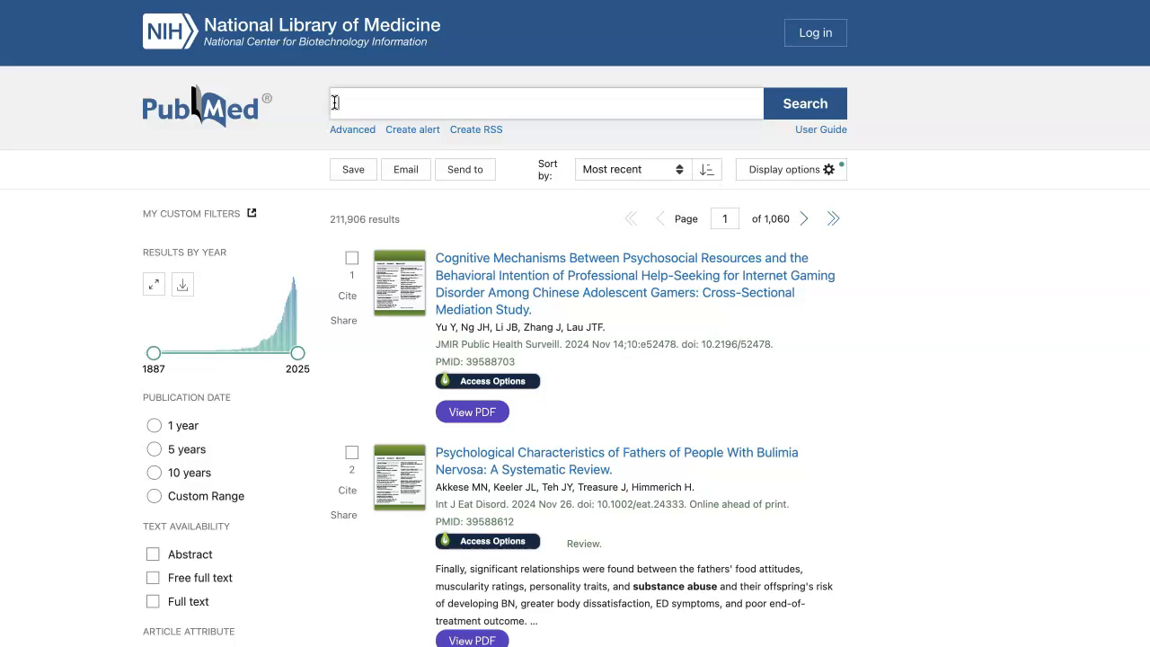
text(oz)
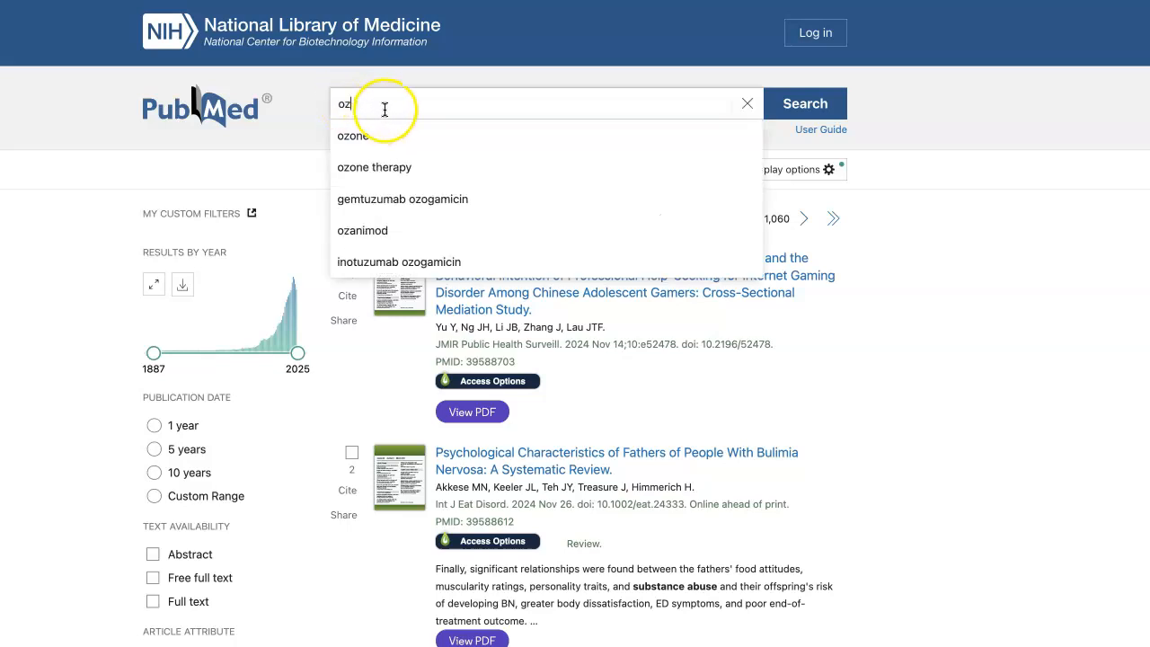
text(empic)
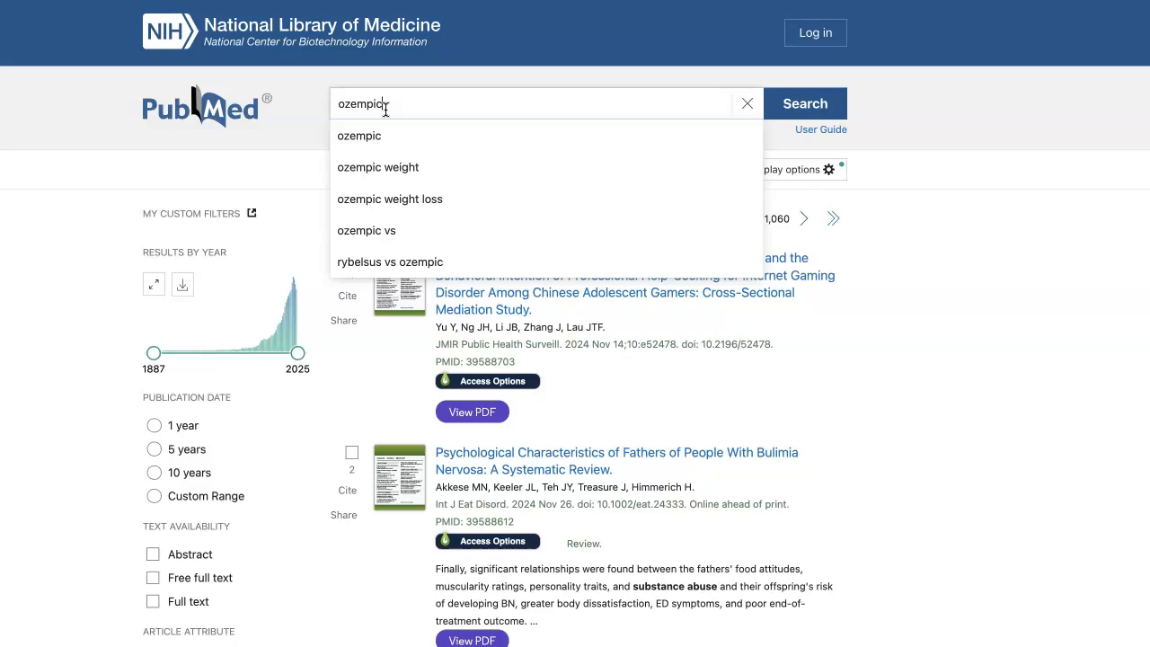
key(Return)
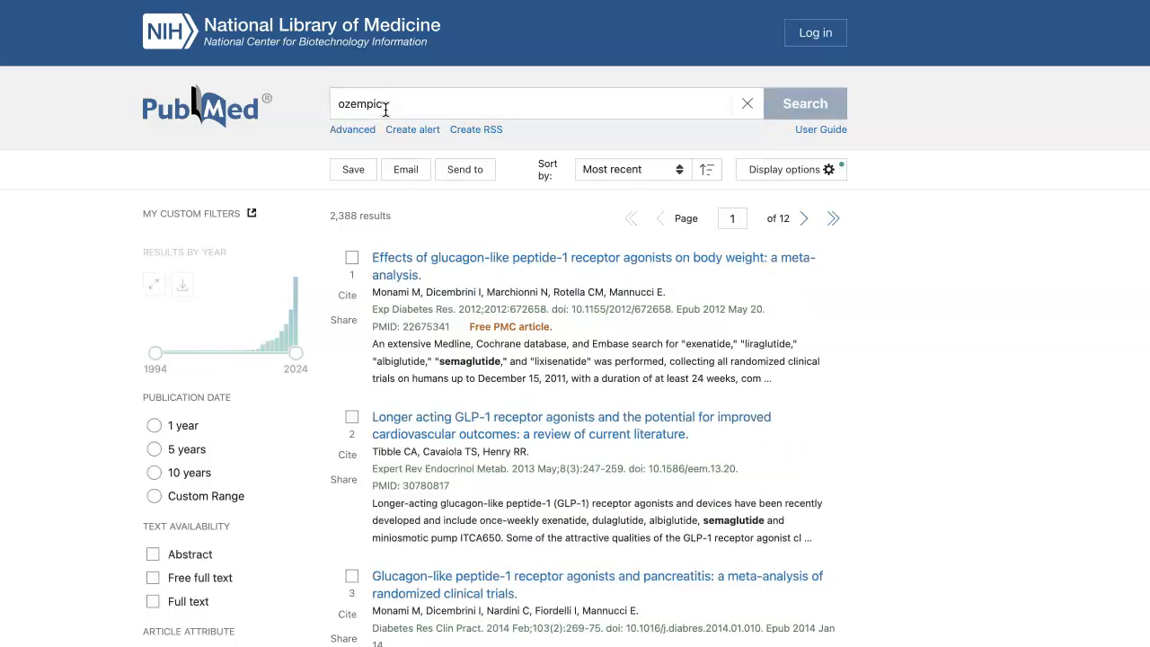
- Replace the ozempic term with semaglutide and run the search
click(385, 109)
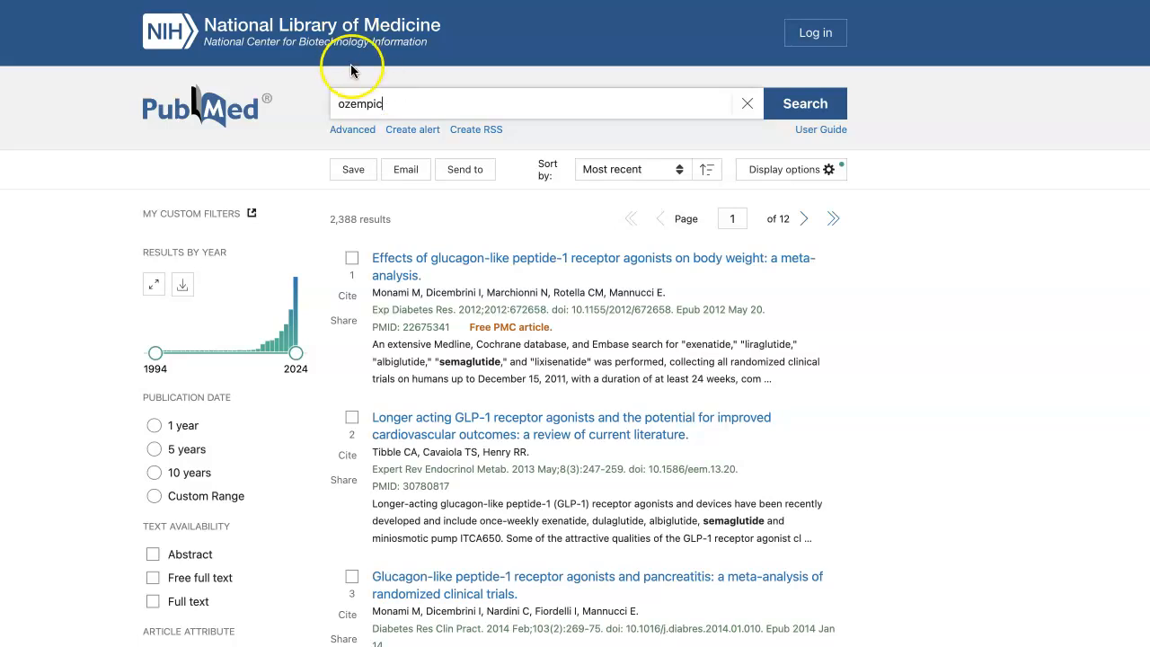
key(ctrl+a)
key(BackSpace)
text(s)
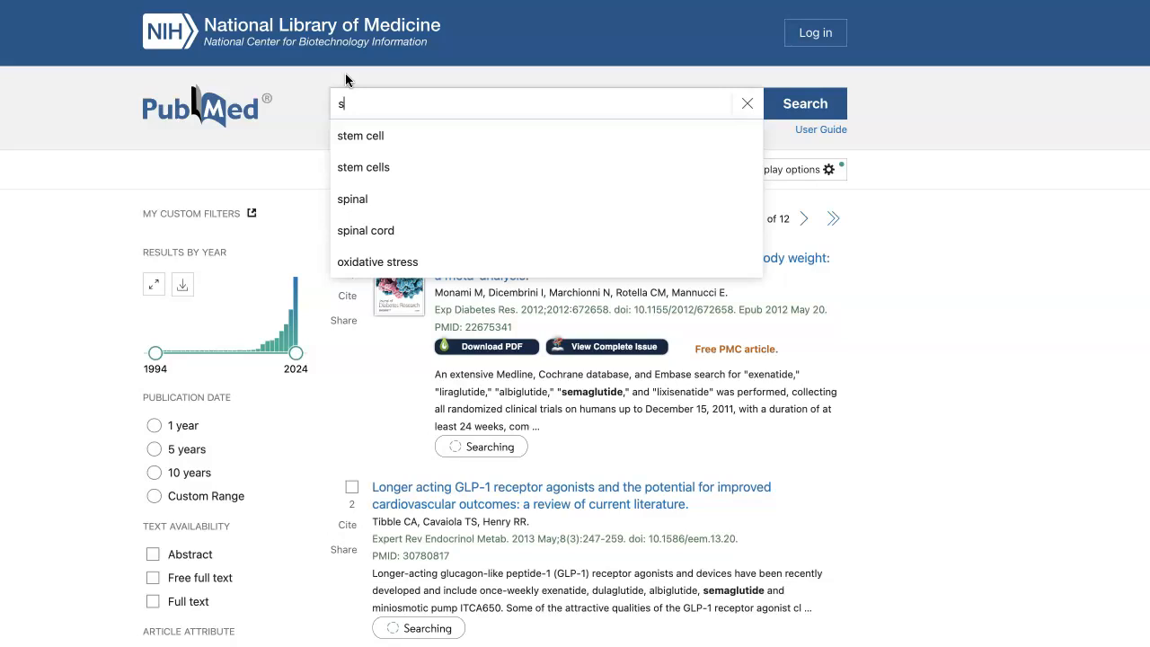
text(emaglu)
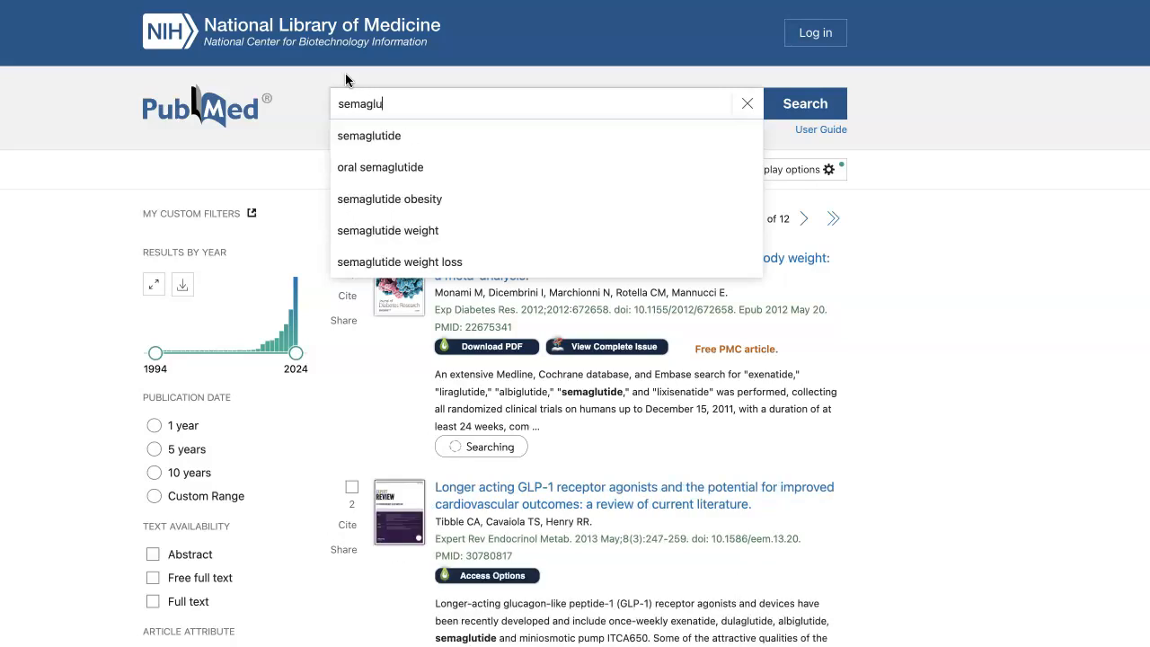
text(tid)
text(e)
key(Return)
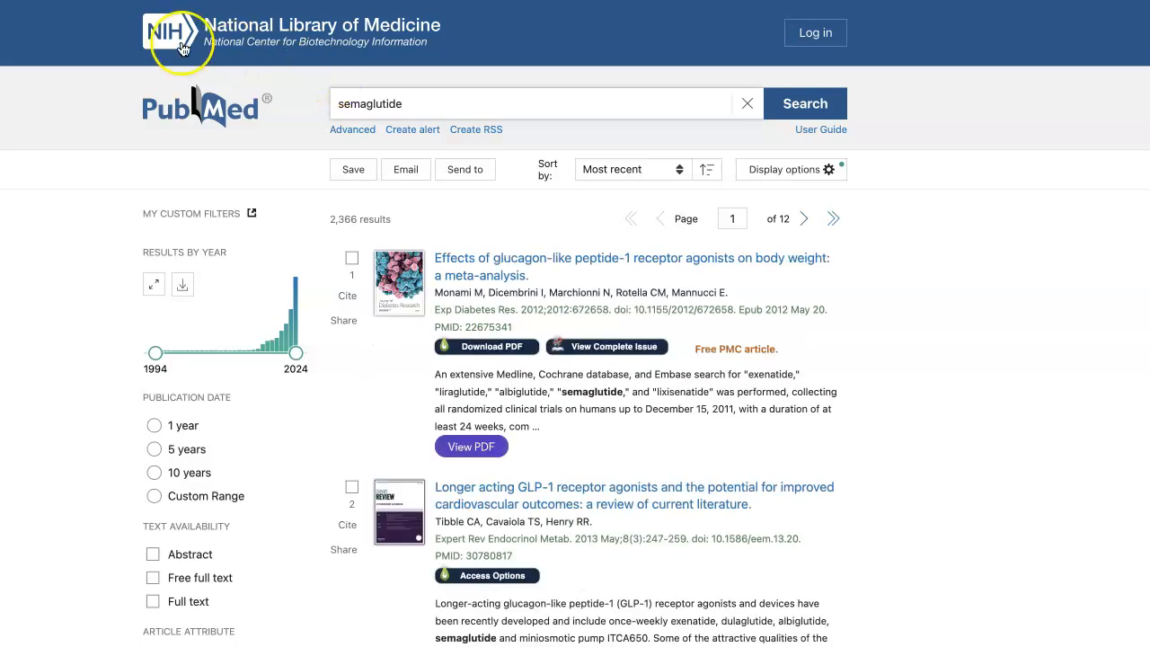
- Return to the advanced search builder's history of the searches run so far
click(355, 133)
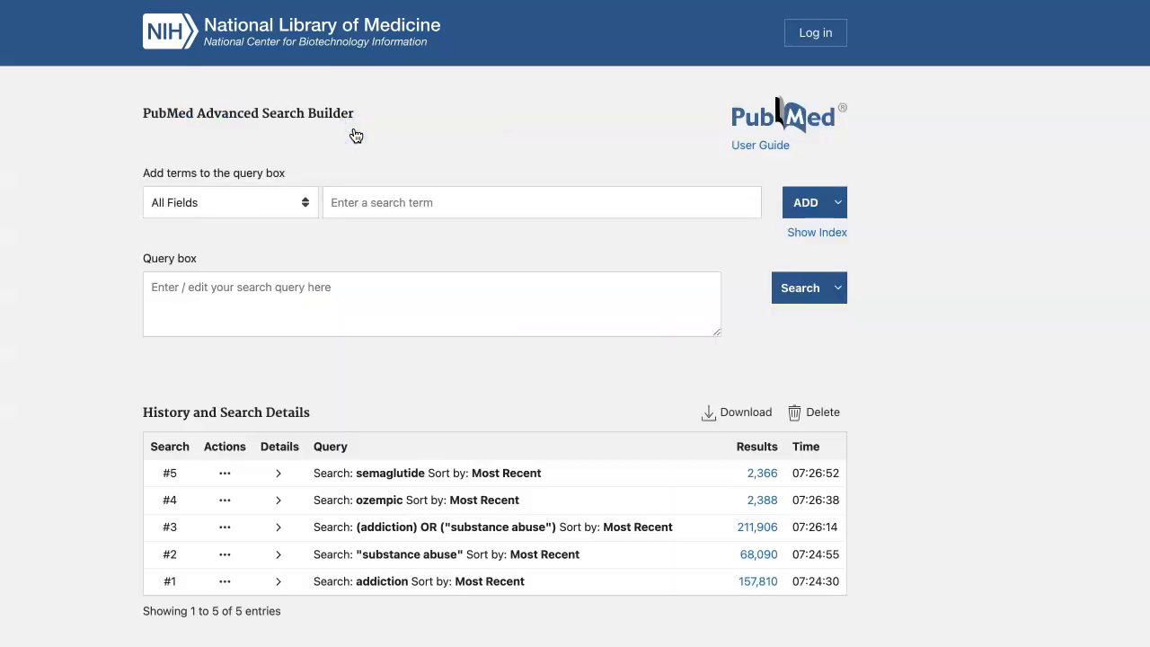
scroll(344, 209, down, 1)
scroll(344, 204, down, 2)
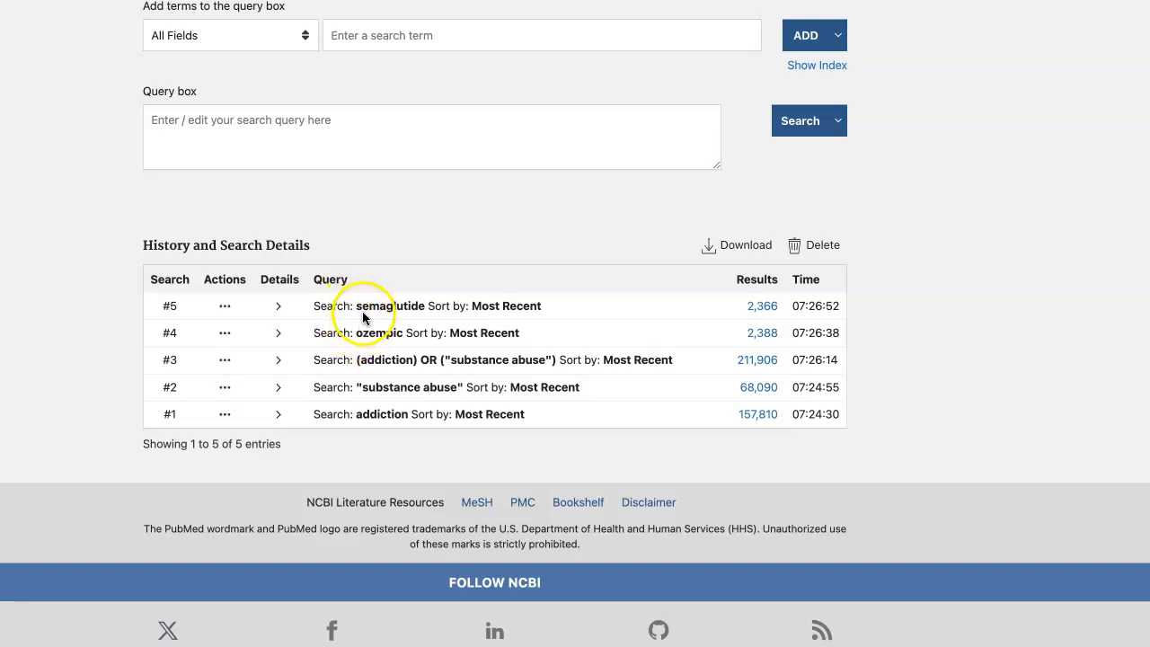
- Combine the ozempic and semaglutide searches from the history with OR and run the combined query
click(224, 337)
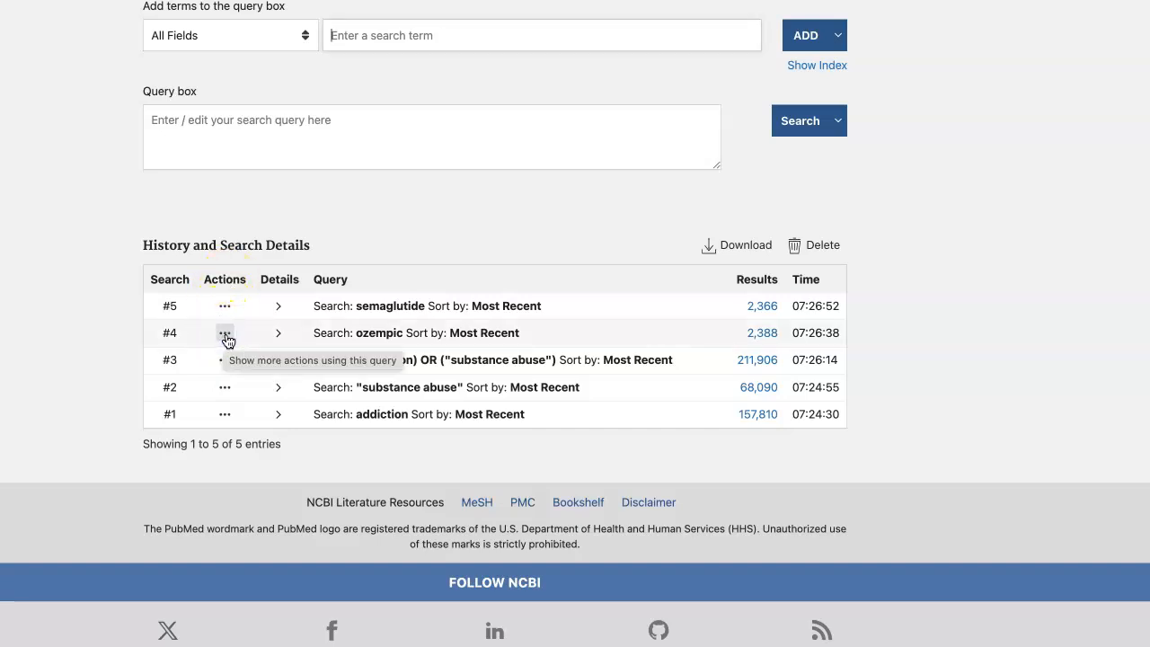
click(226, 336)
click(273, 340)
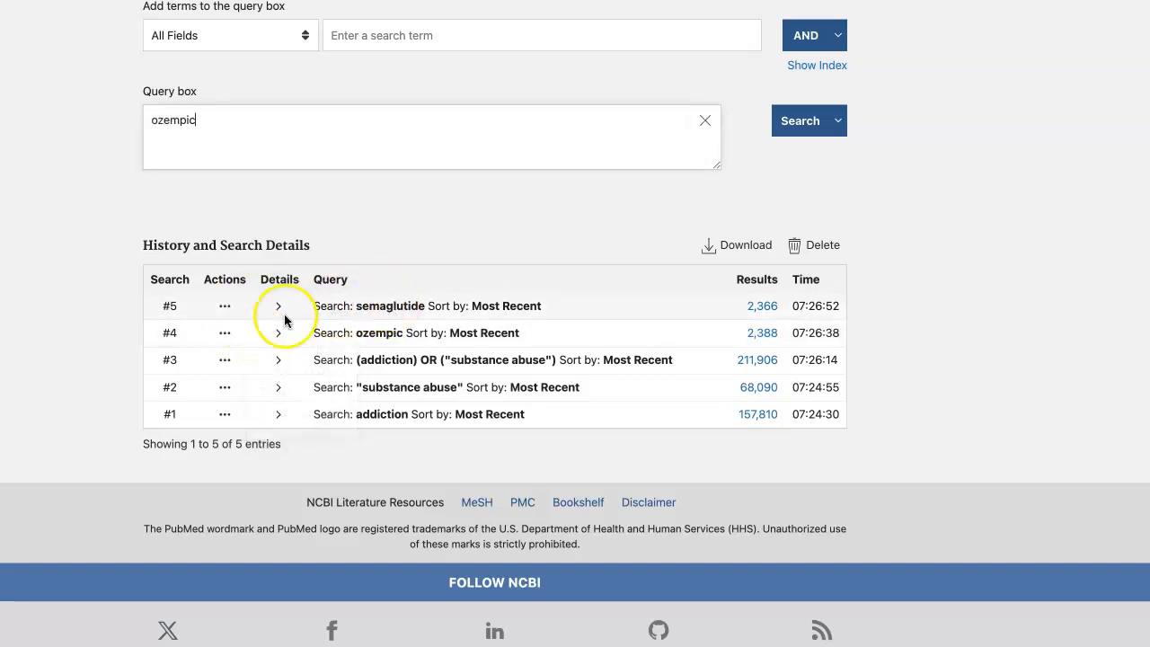
click(224, 307)
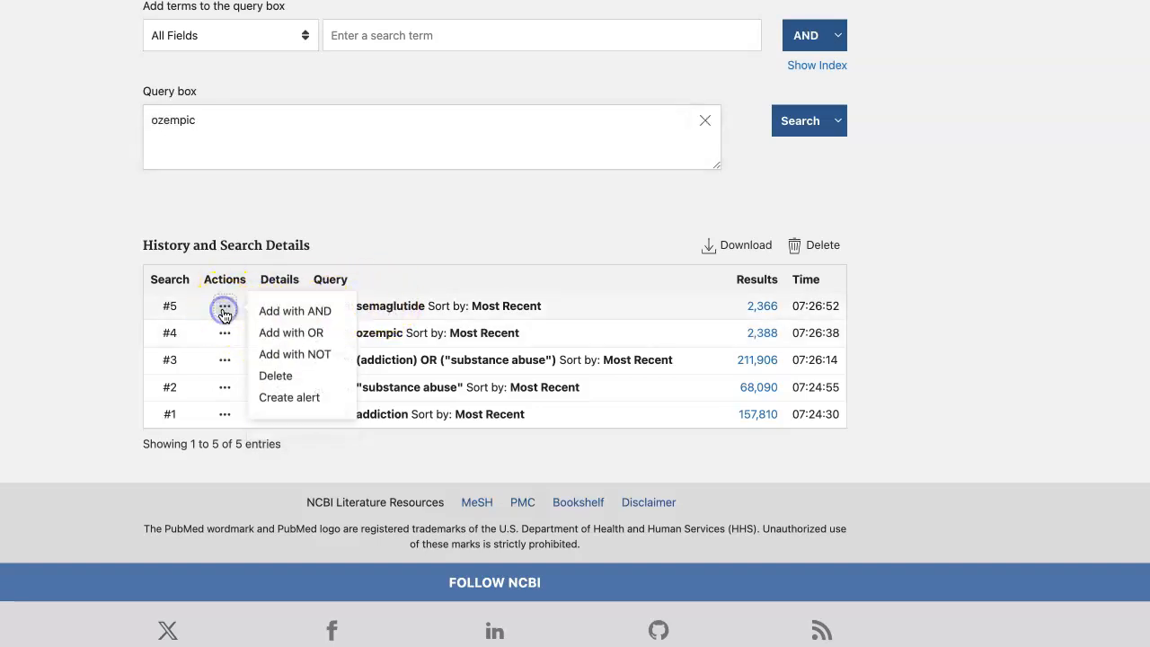
click(289, 332)
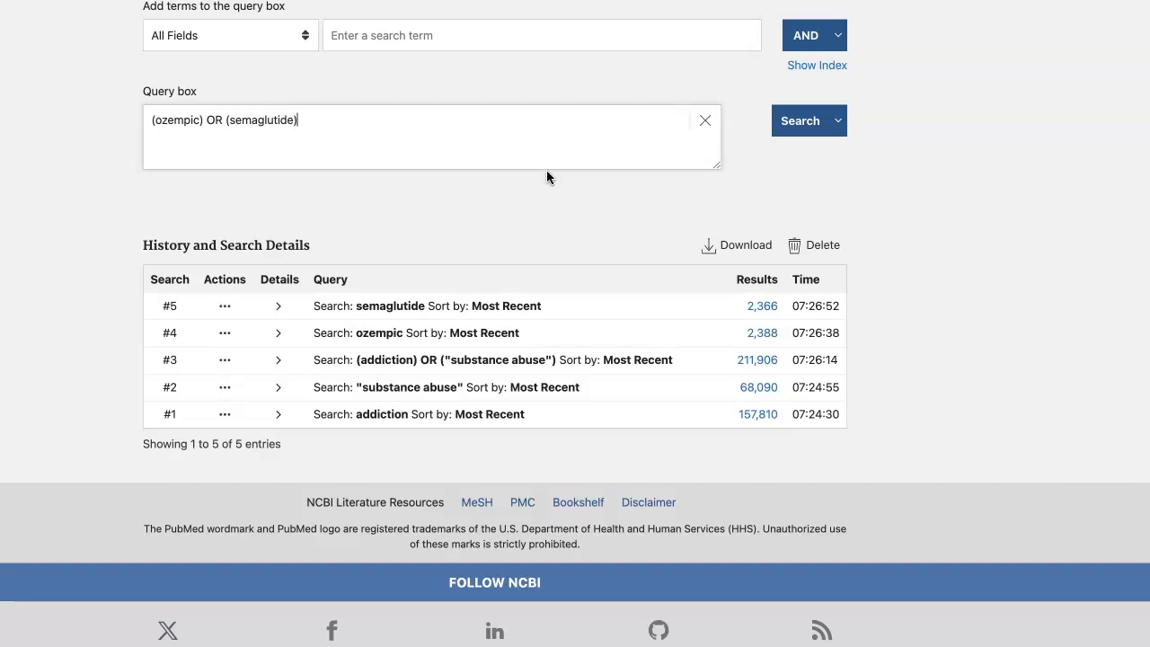
click(792, 123)
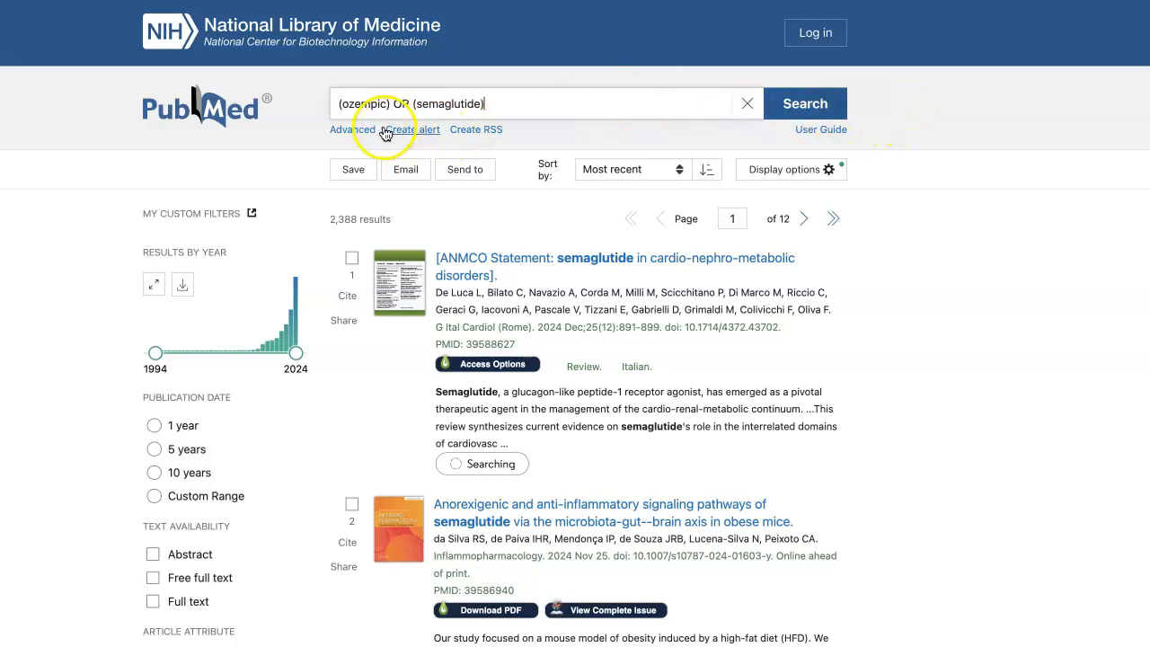
- From the advanced search history, join the combined addiction search and the combined ozempic search with AND and run the query
click(350, 135)
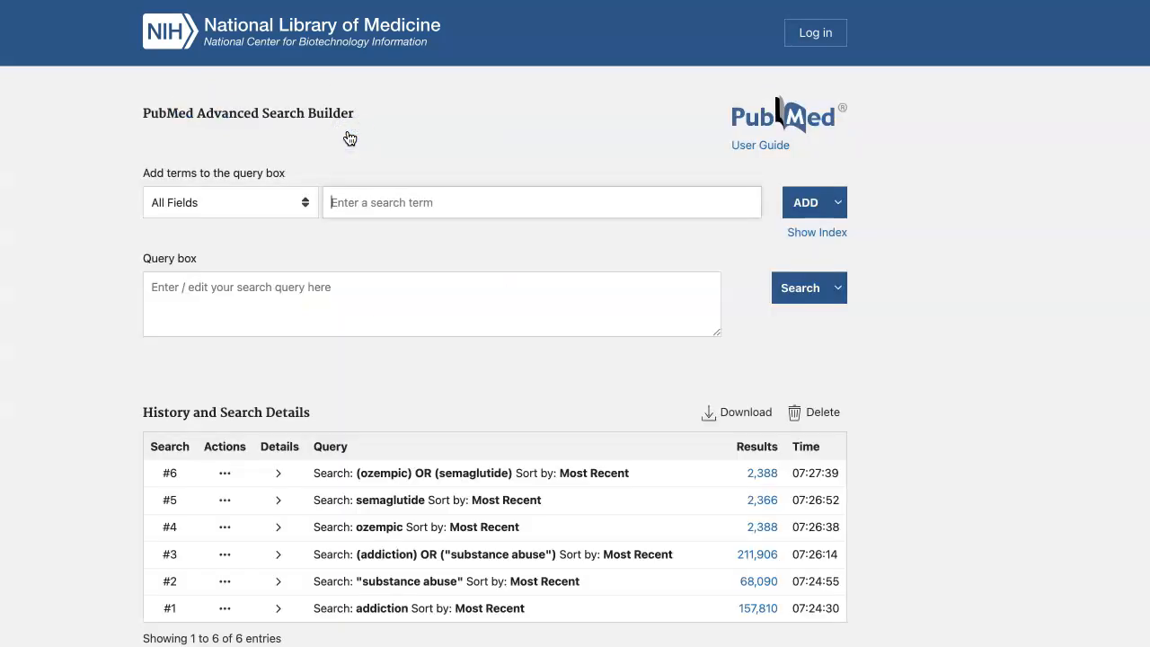
scroll(350, 137, down, 4)
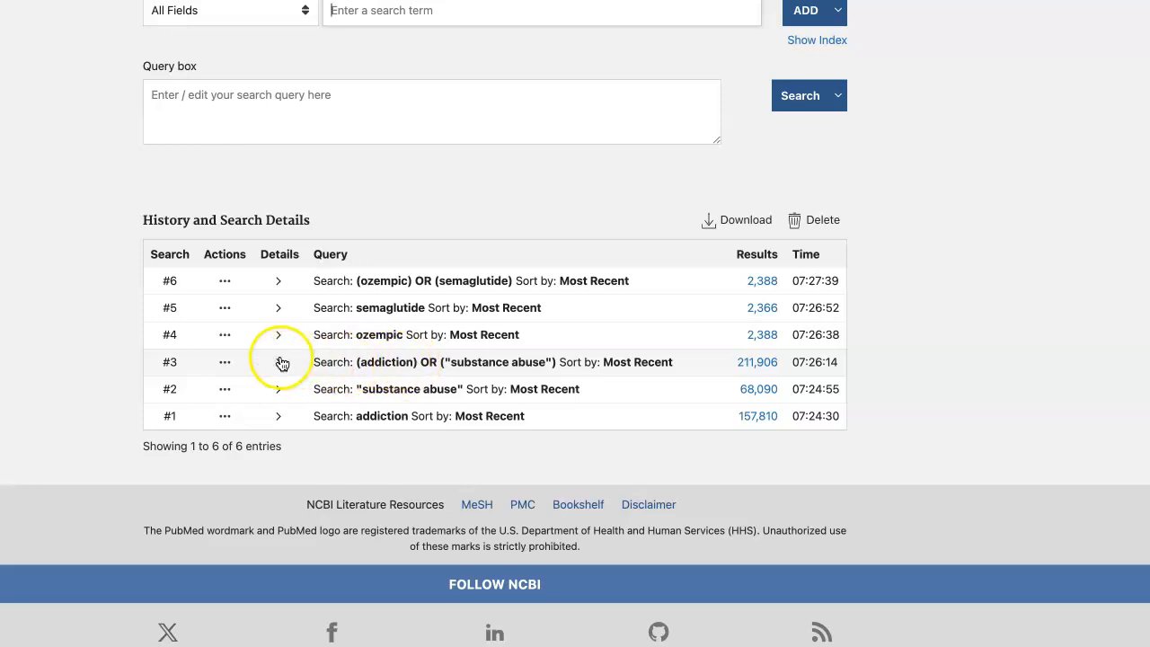
click(226, 362)
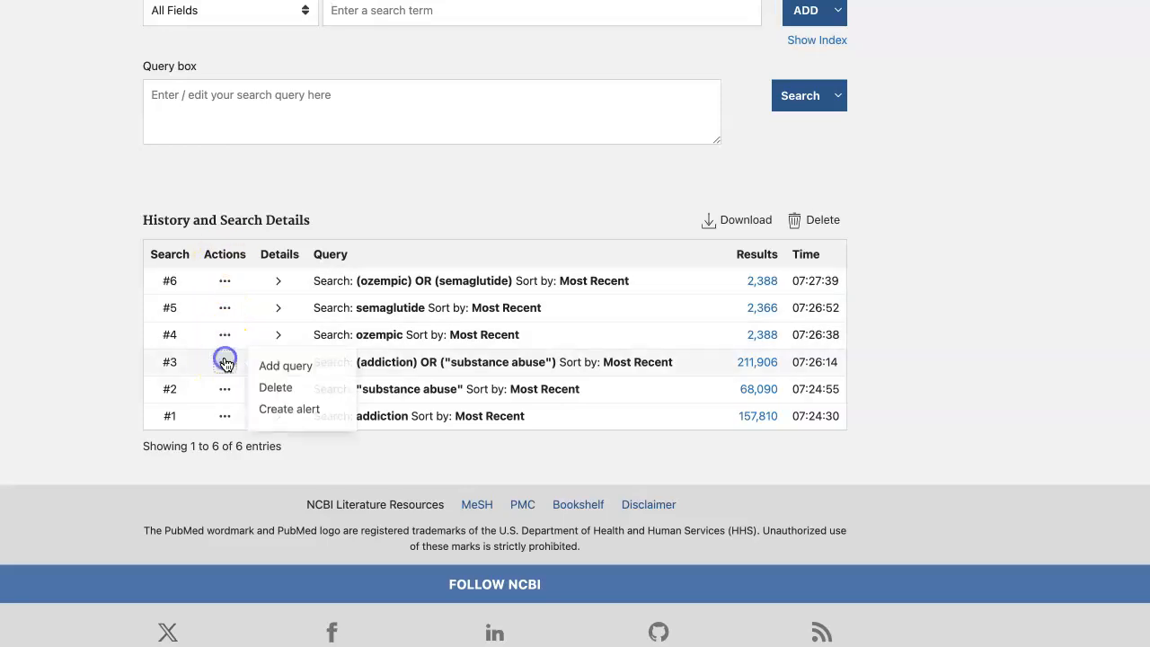
click(280, 365)
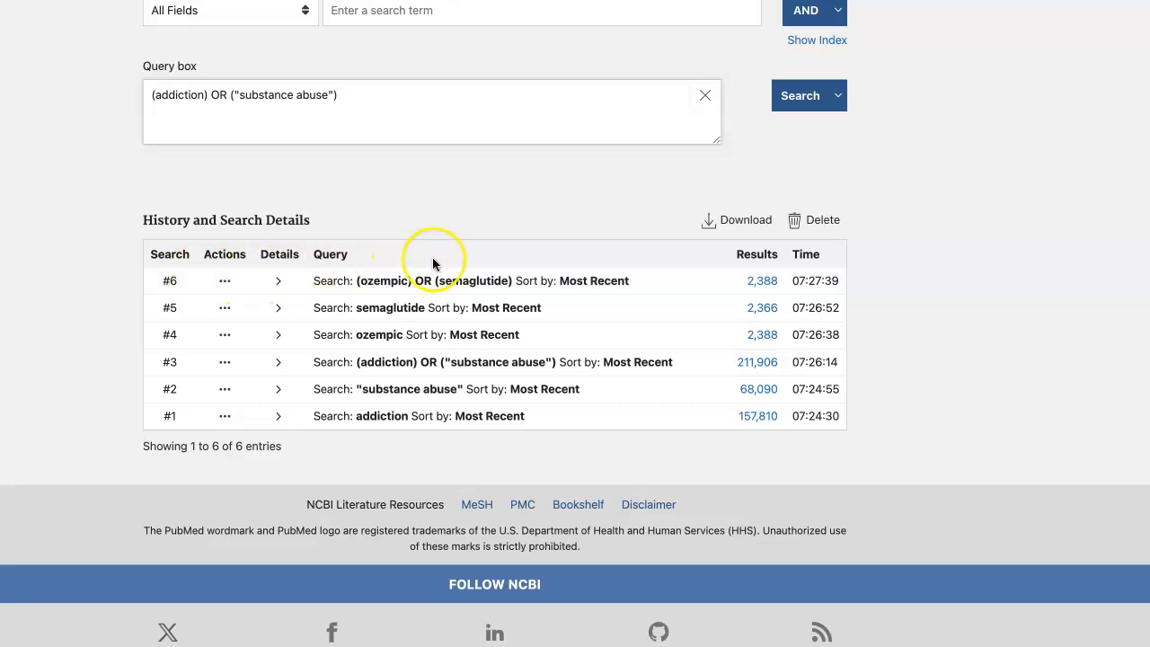
click(225, 282)
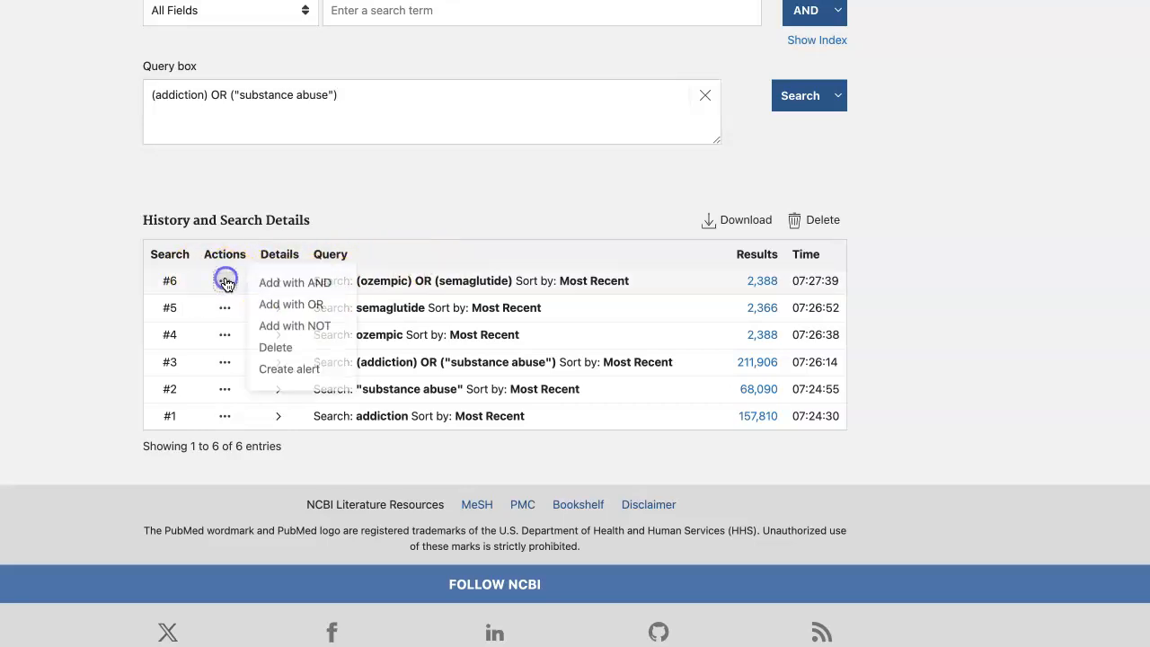
click(297, 286)
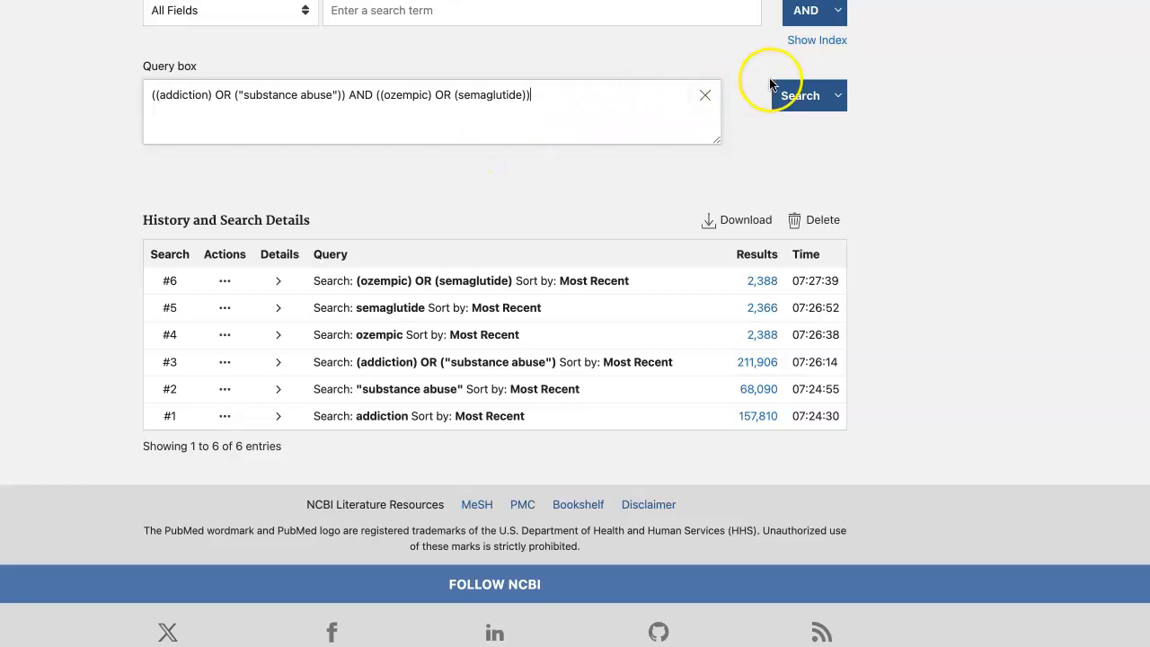
click(808, 90)
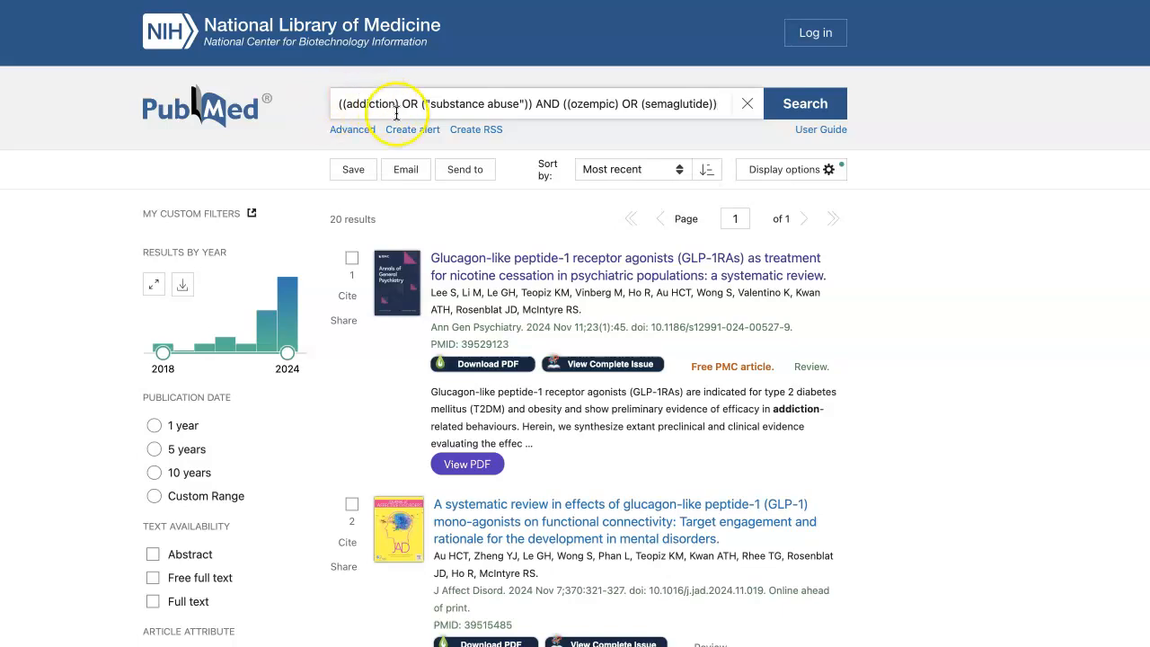
- Reopen the AND-combined search's results from the advanced search history and set their display format to Abstract
click(365, 133)
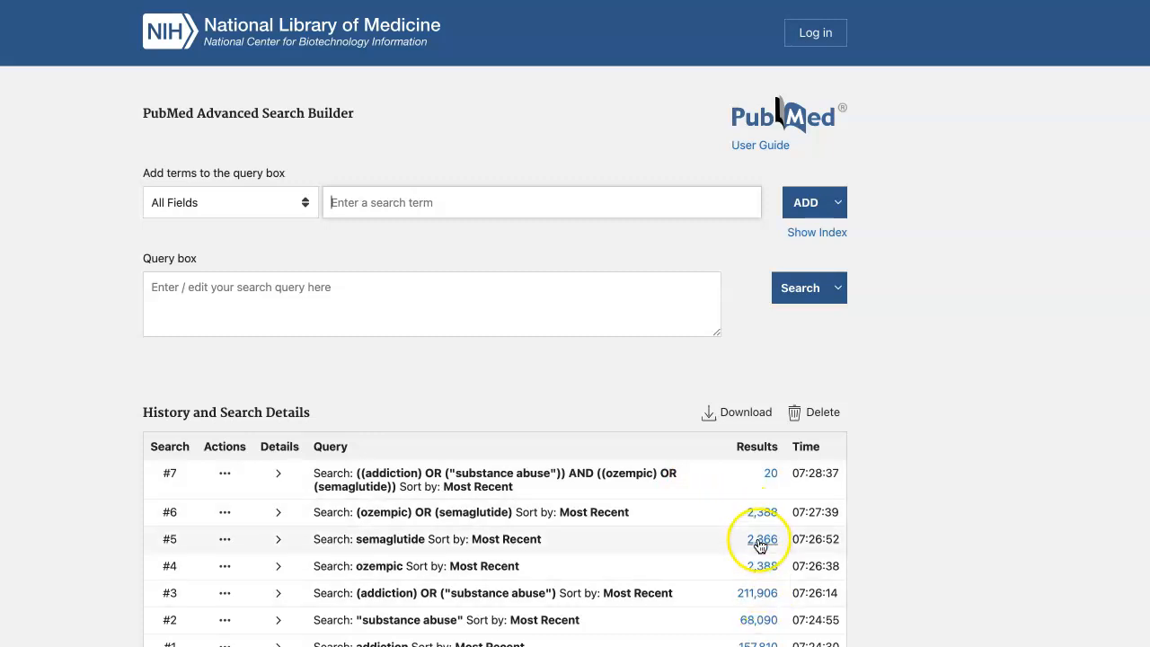
click(769, 471)
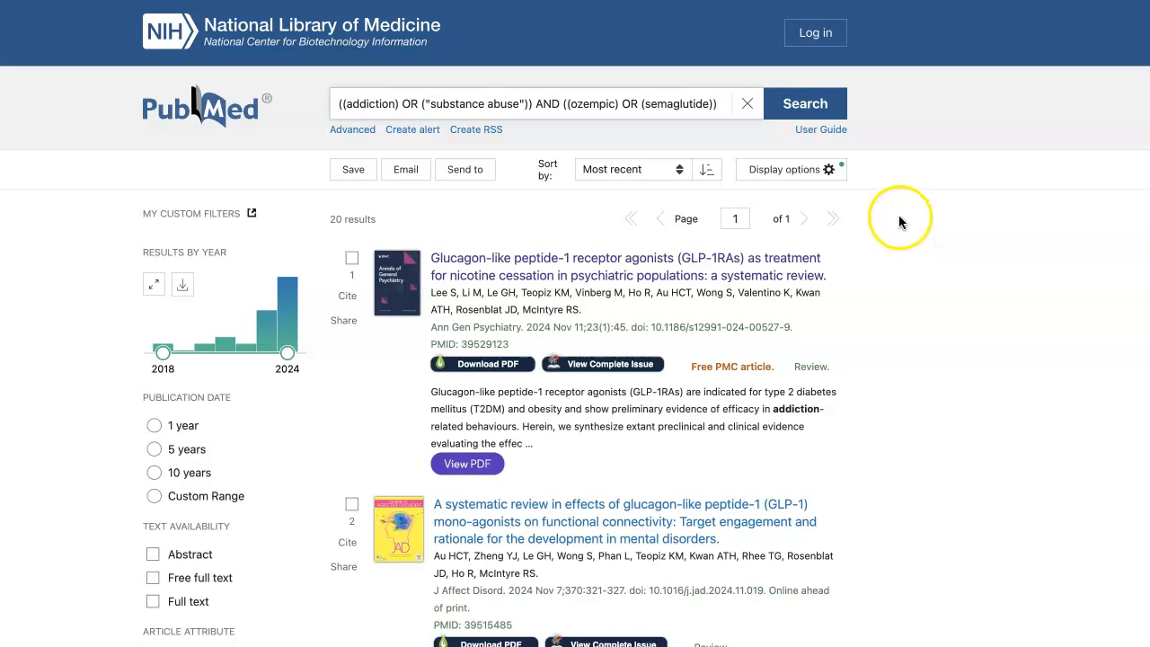
click(831, 172)
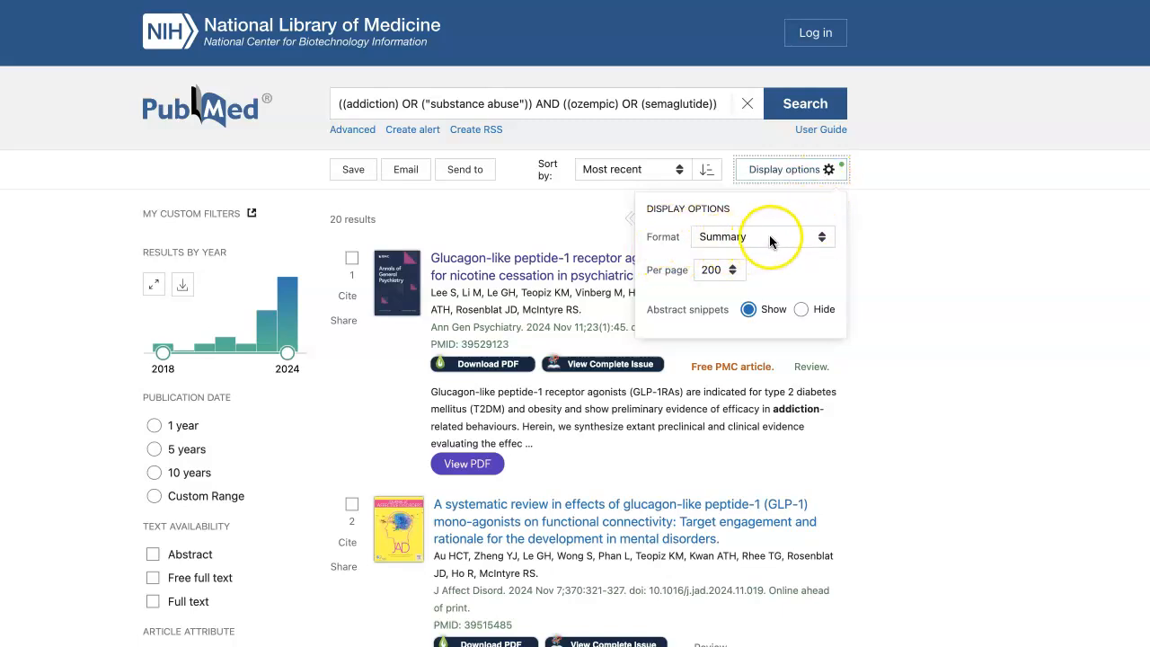
click(819, 238)
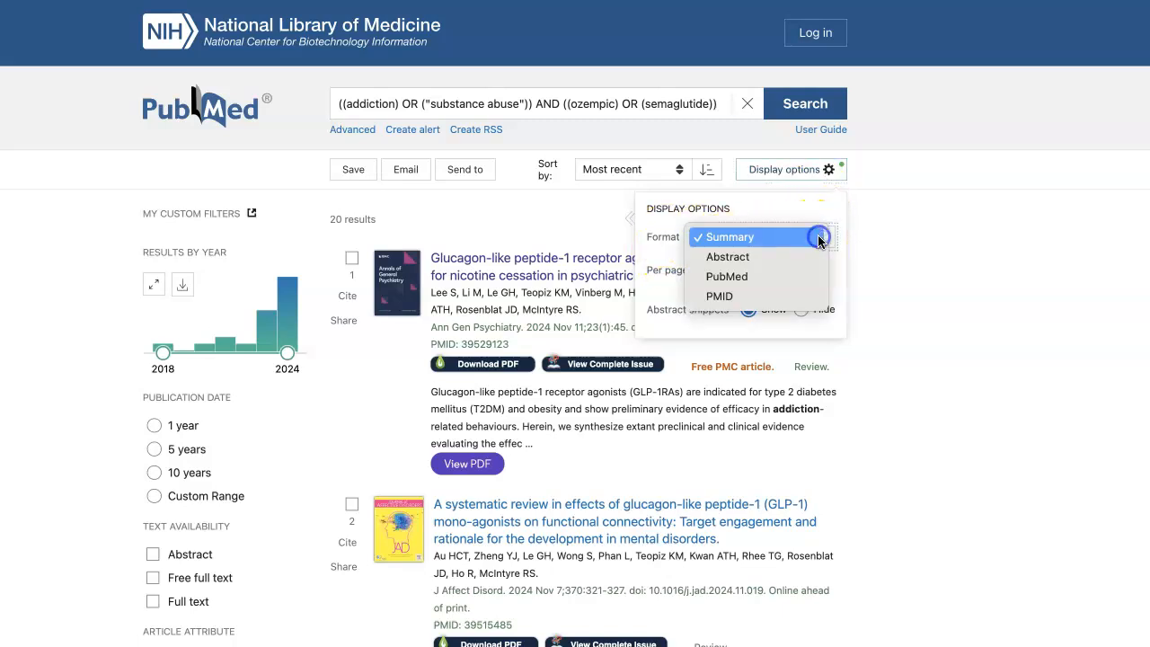
click(812, 256)
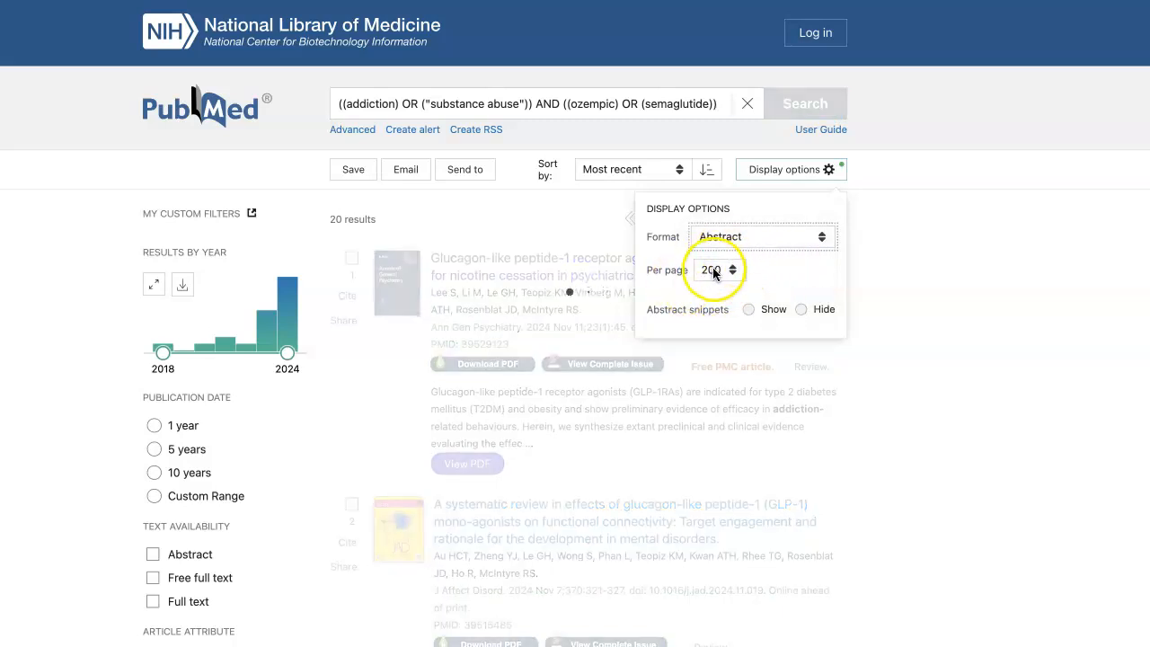
- View the available results-per-page choices and sort orders for the search results
click(809, 171)
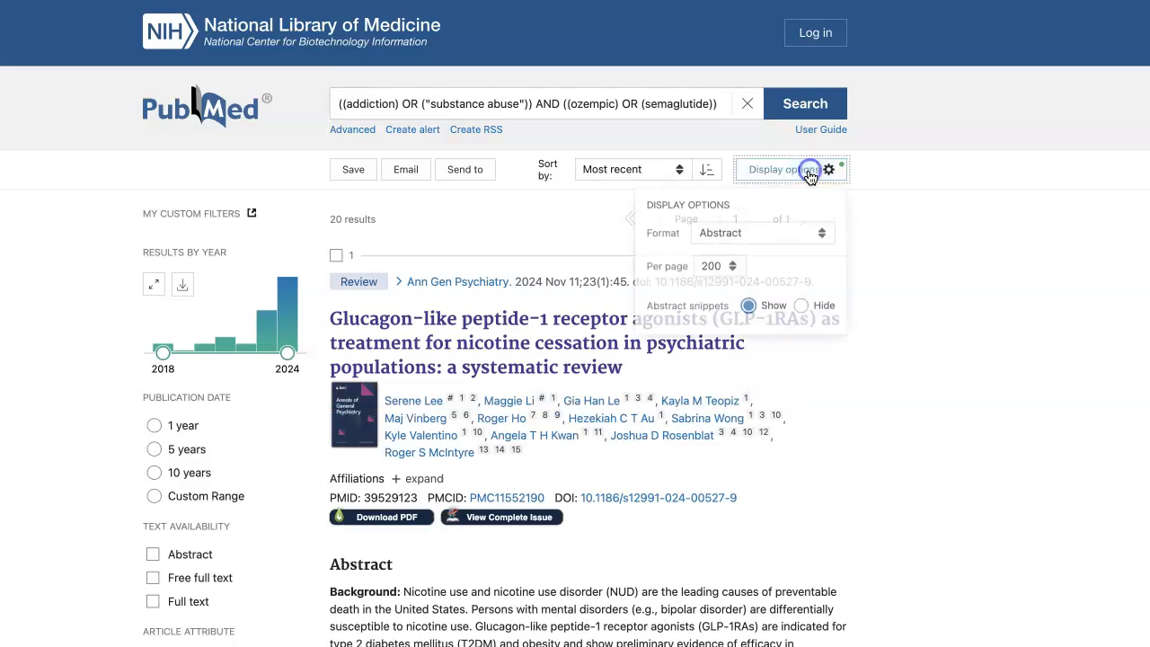
click(736, 271)
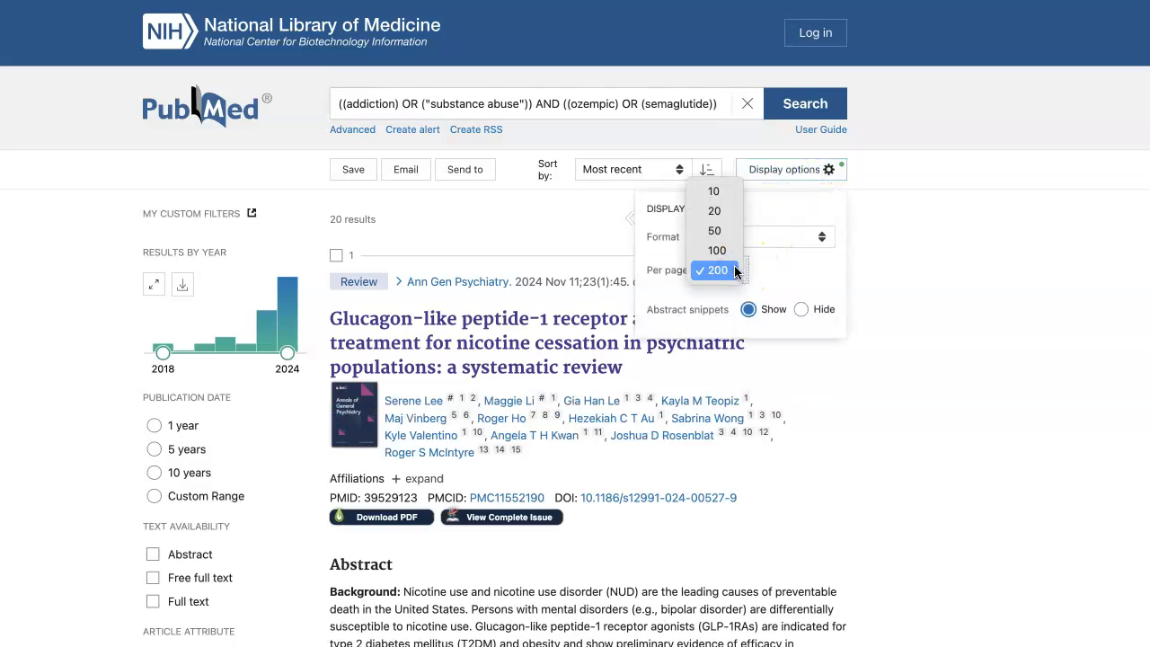
click(719, 192)
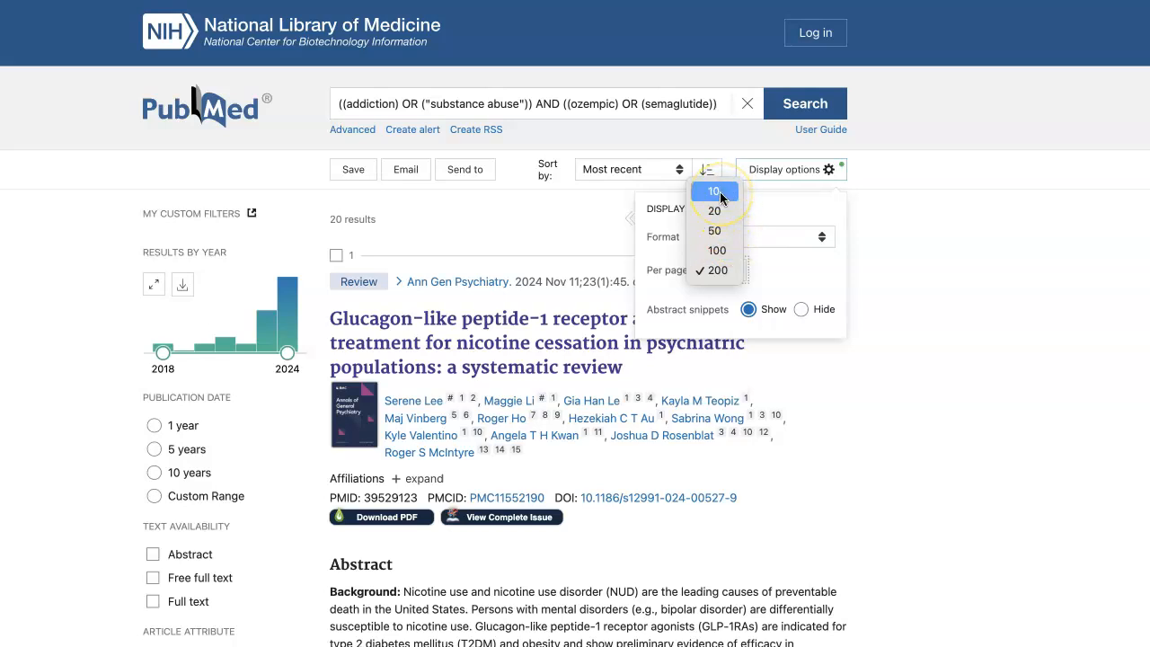
click(891, 263)
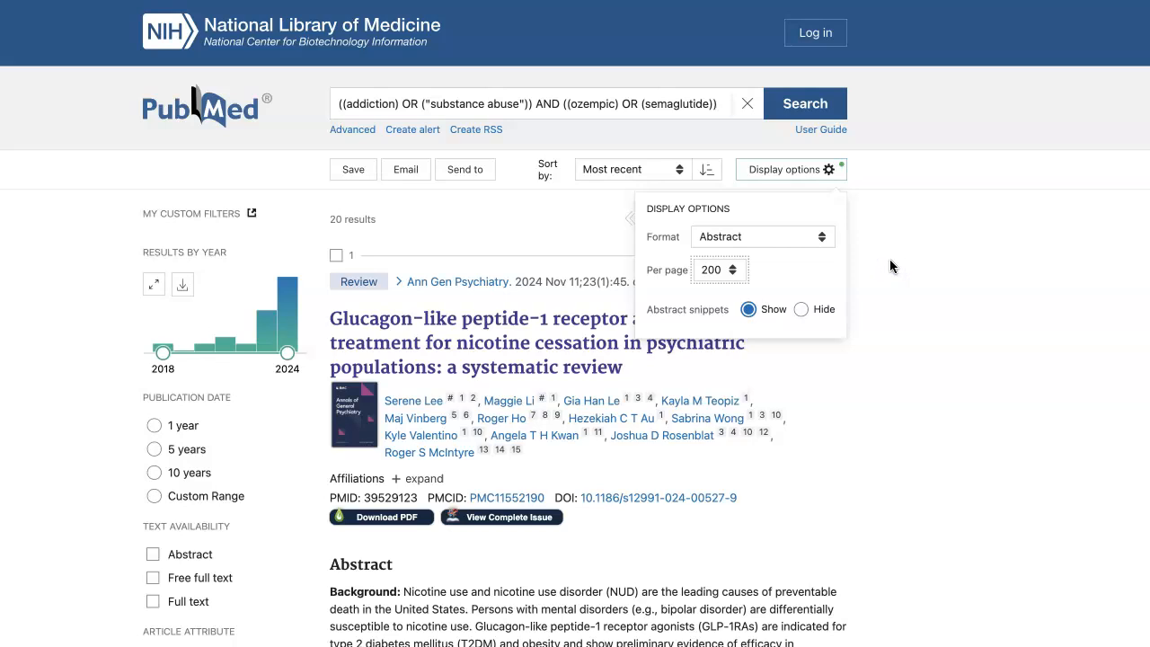
click(559, 207)
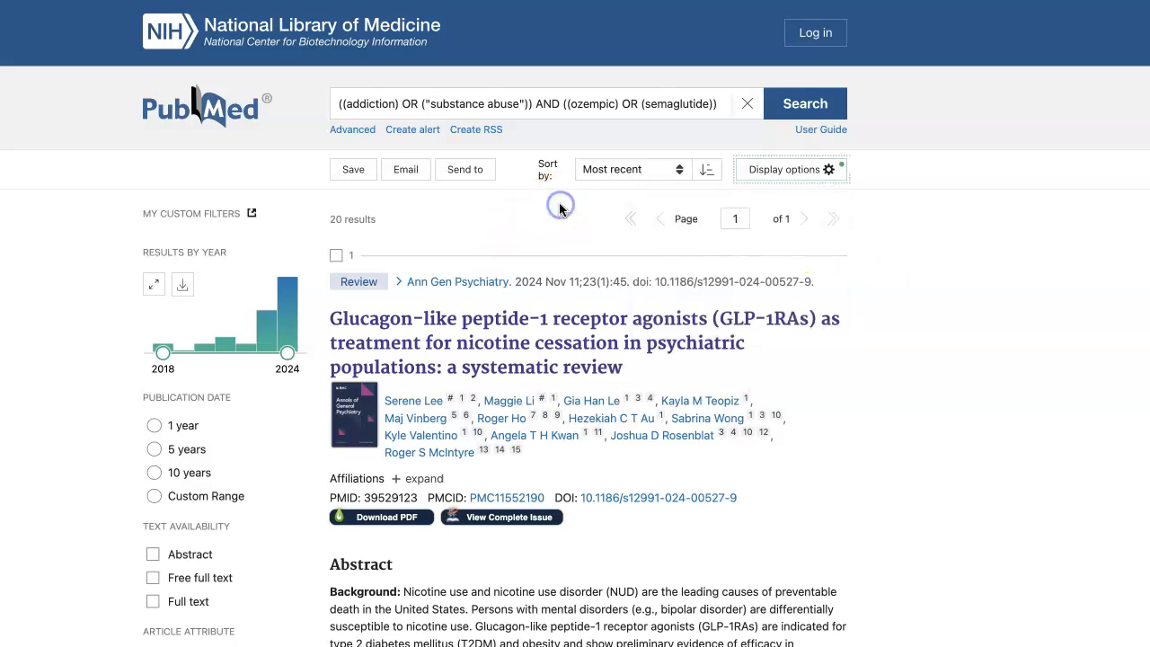
click(680, 171)
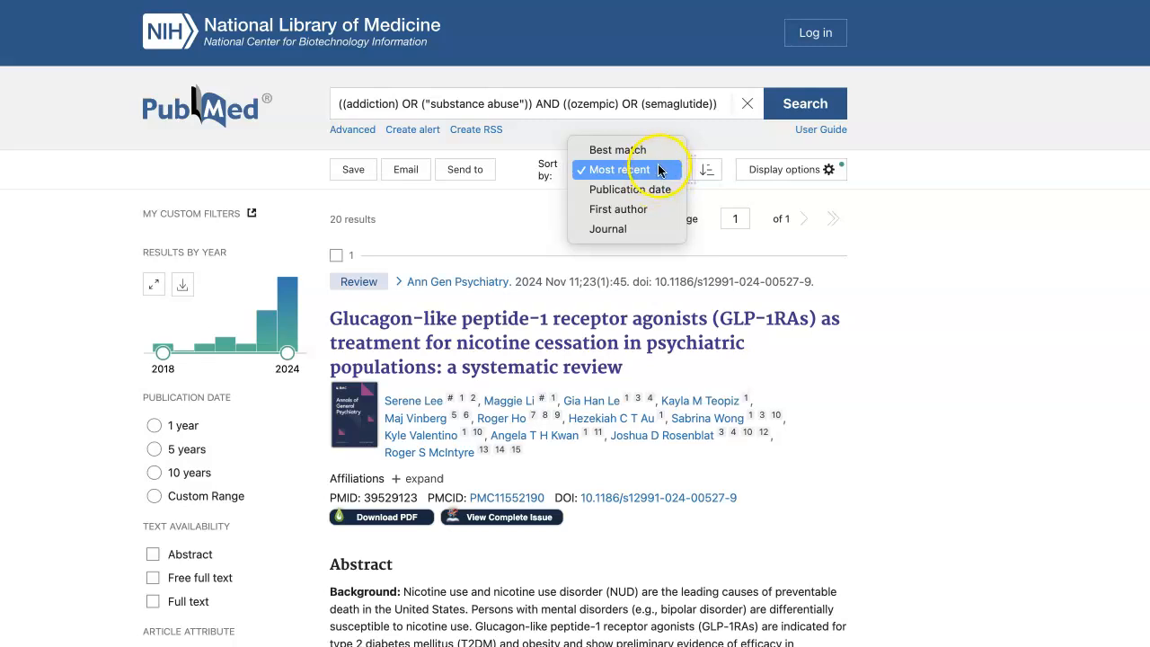
click(718, 198)
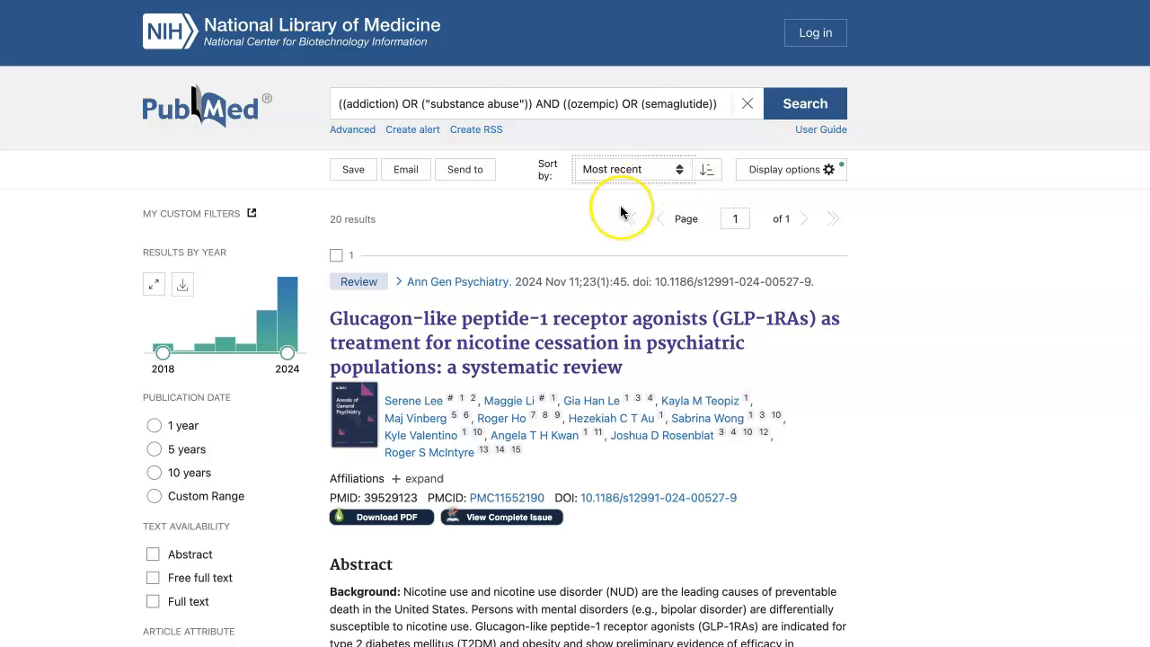
- Open the full record of the first result, the systematic review on GLP-1RAs for nicotine cessation in psychiatric populations
scroll(620, 213, down, 1)
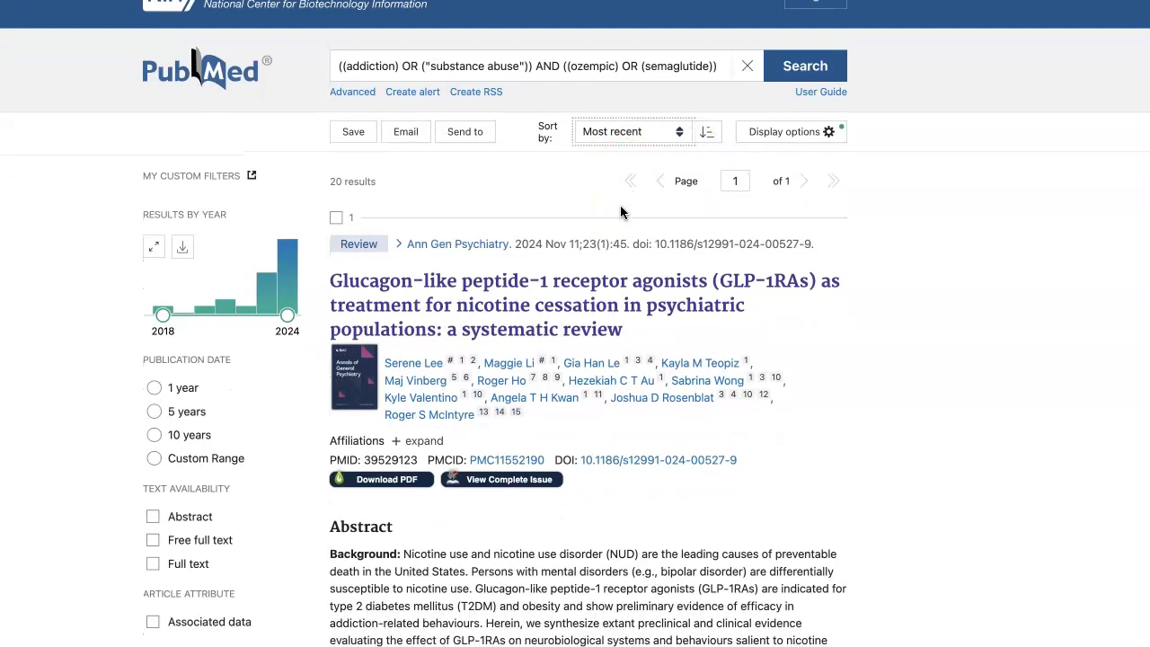
scroll(620, 212, down, 2)
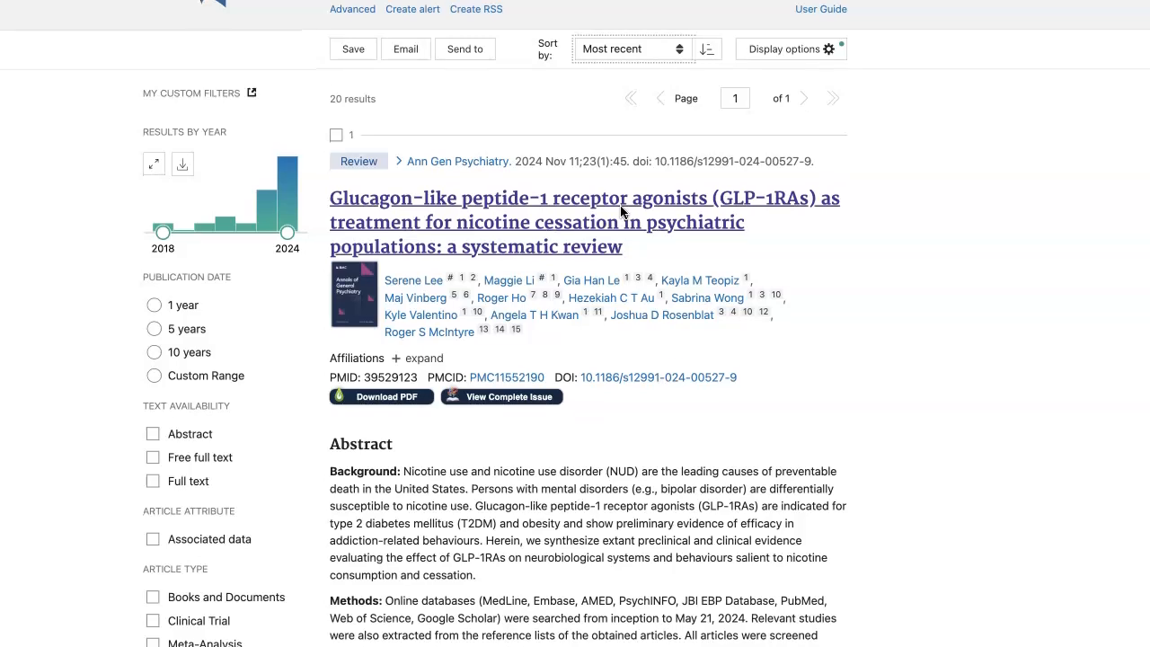
scroll(620, 210, down, 1)
click(549, 198)
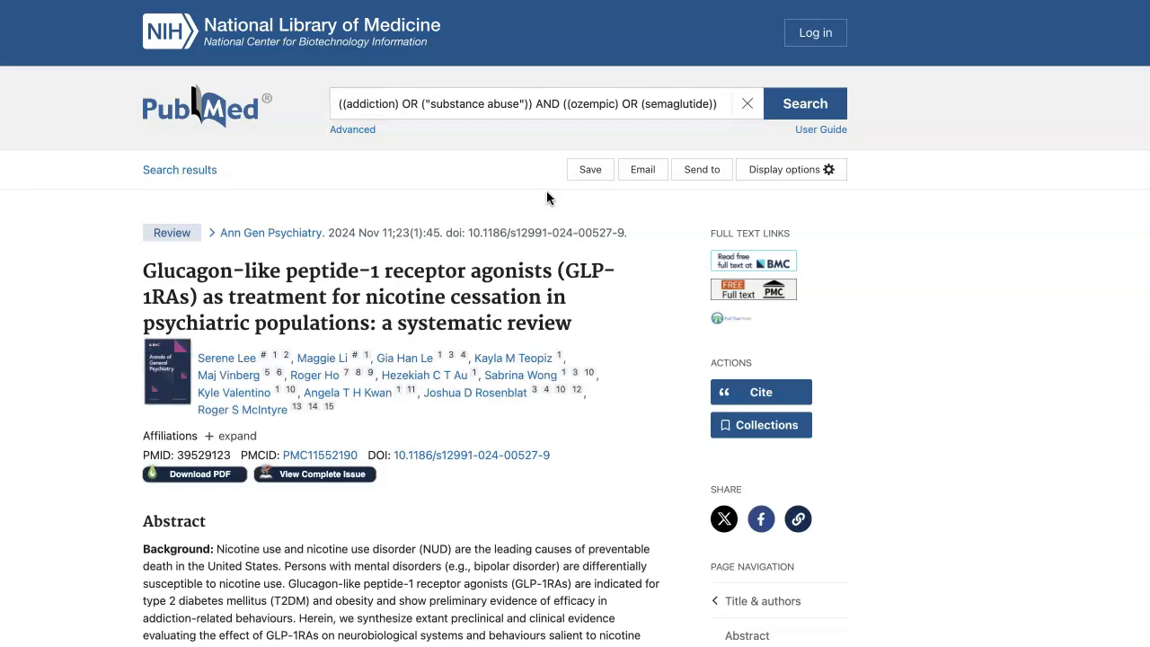
- Examine the article's full-text links, citation actions, abstract and keywords for further search terms
scroll(548, 197, down, 2)
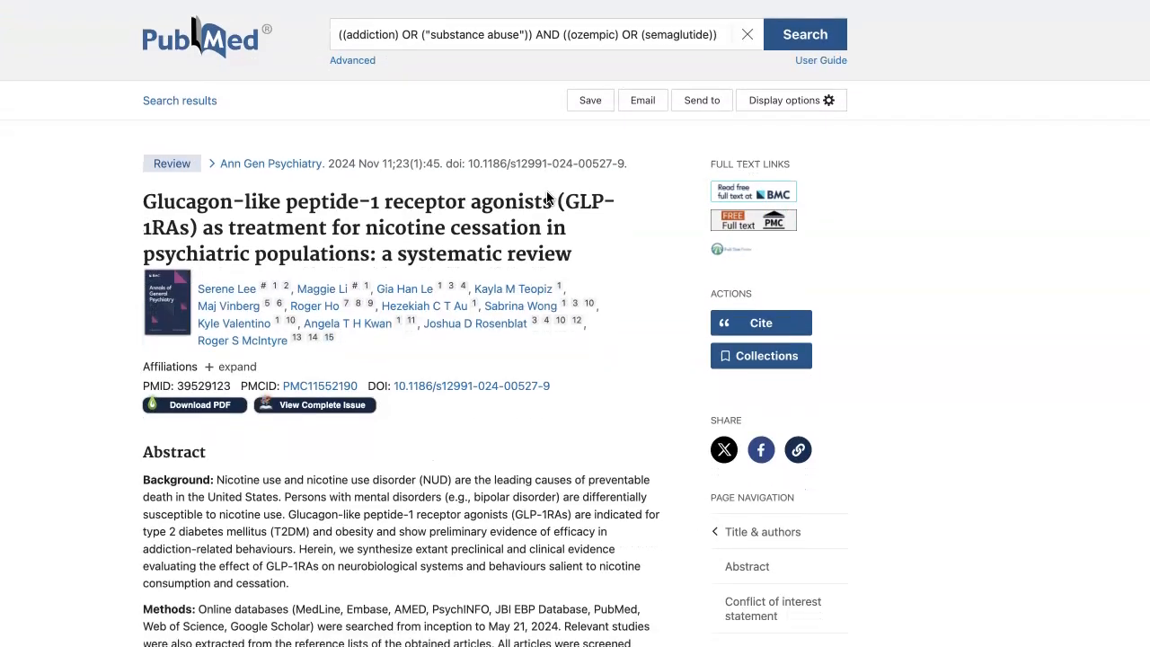
scroll(549, 197, down, 1)
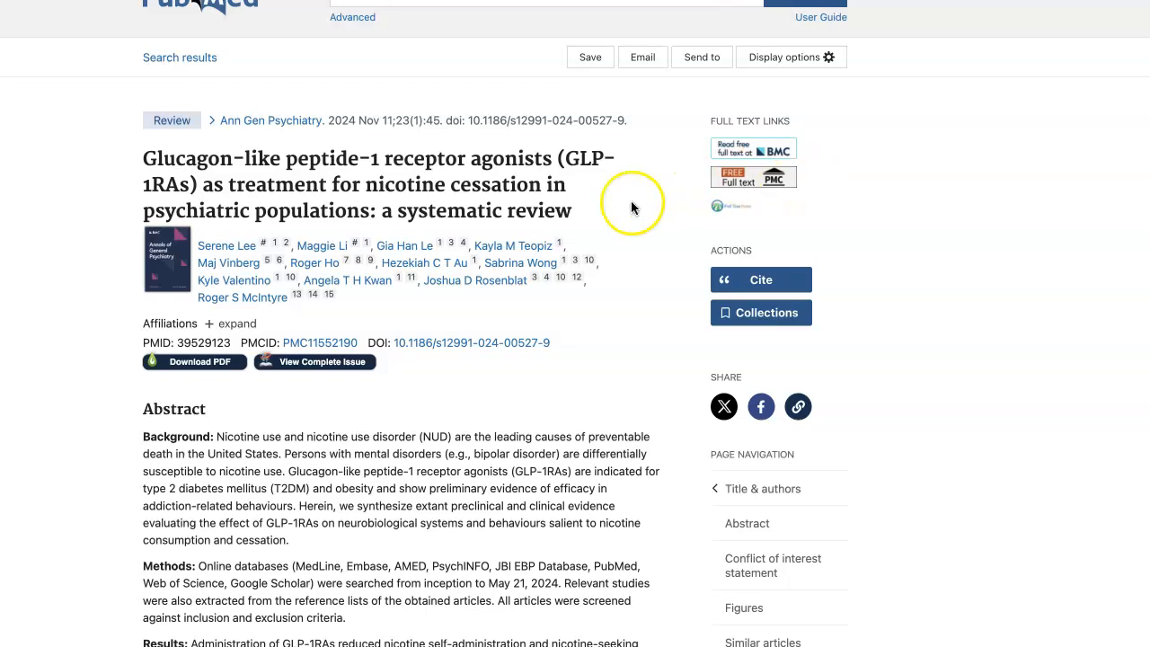
scroll(611, 274, down, 1)
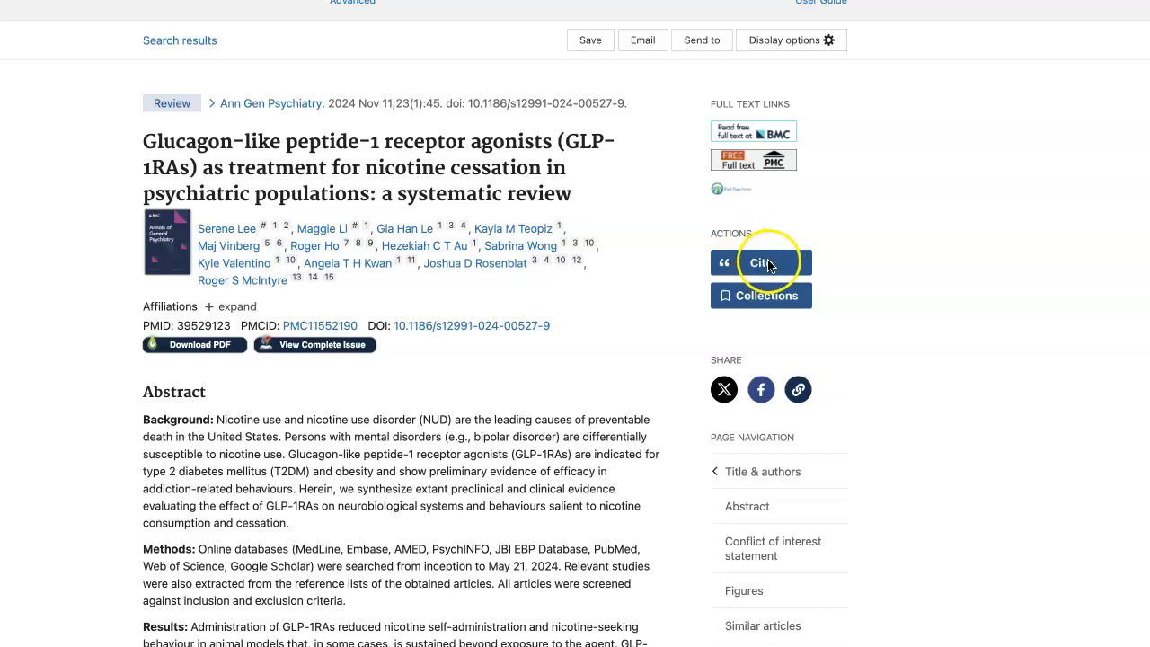
scroll(648, 289, down, 5)
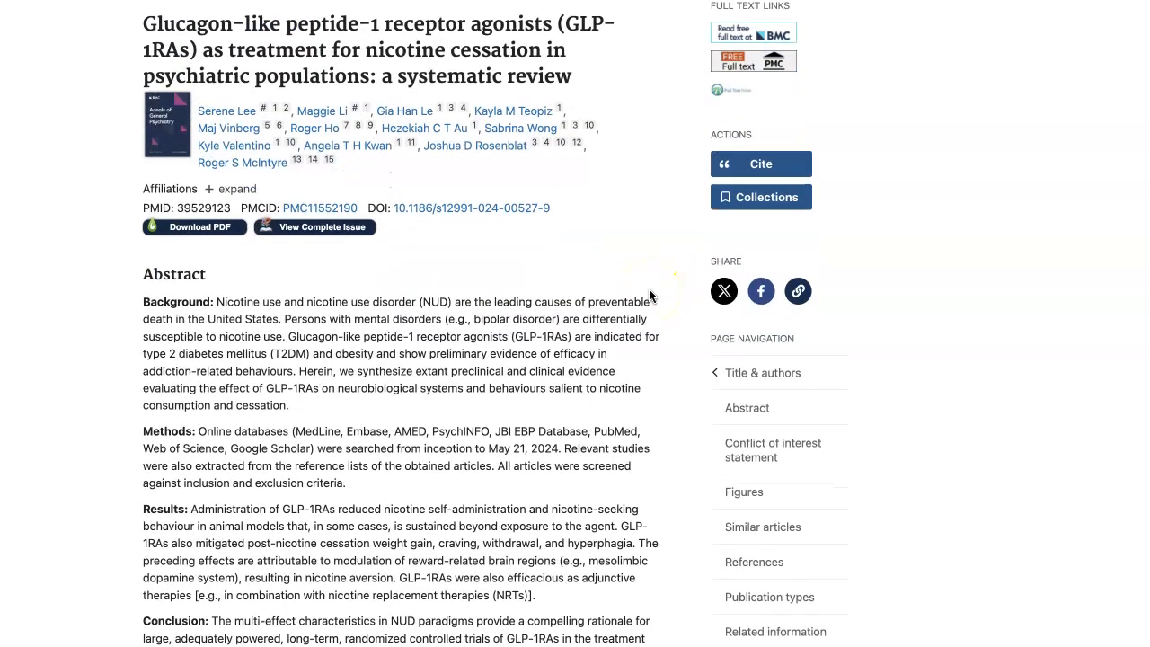
scroll(649, 296, down, 4)
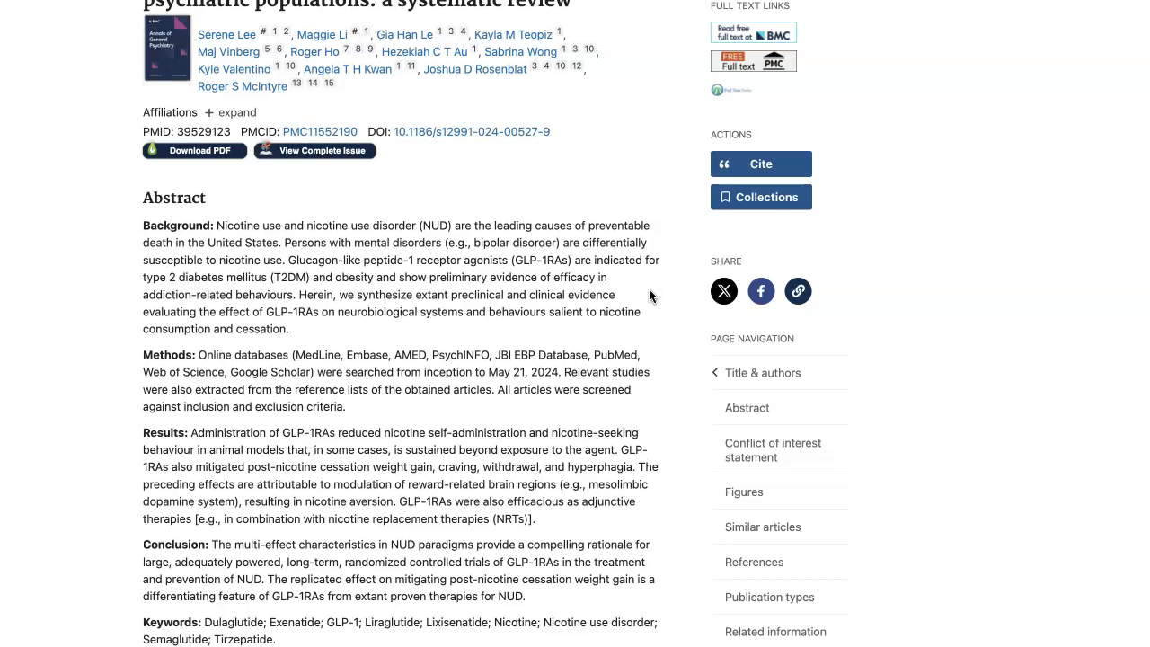
scroll(649, 288, down, 3)
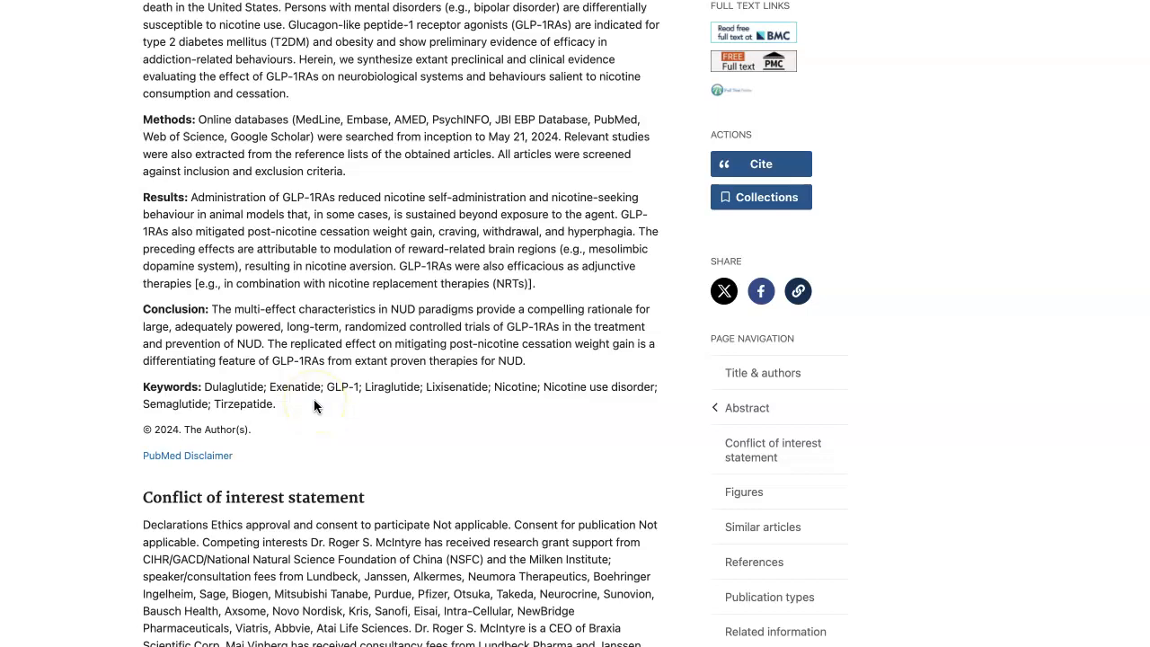
click(305, 383)
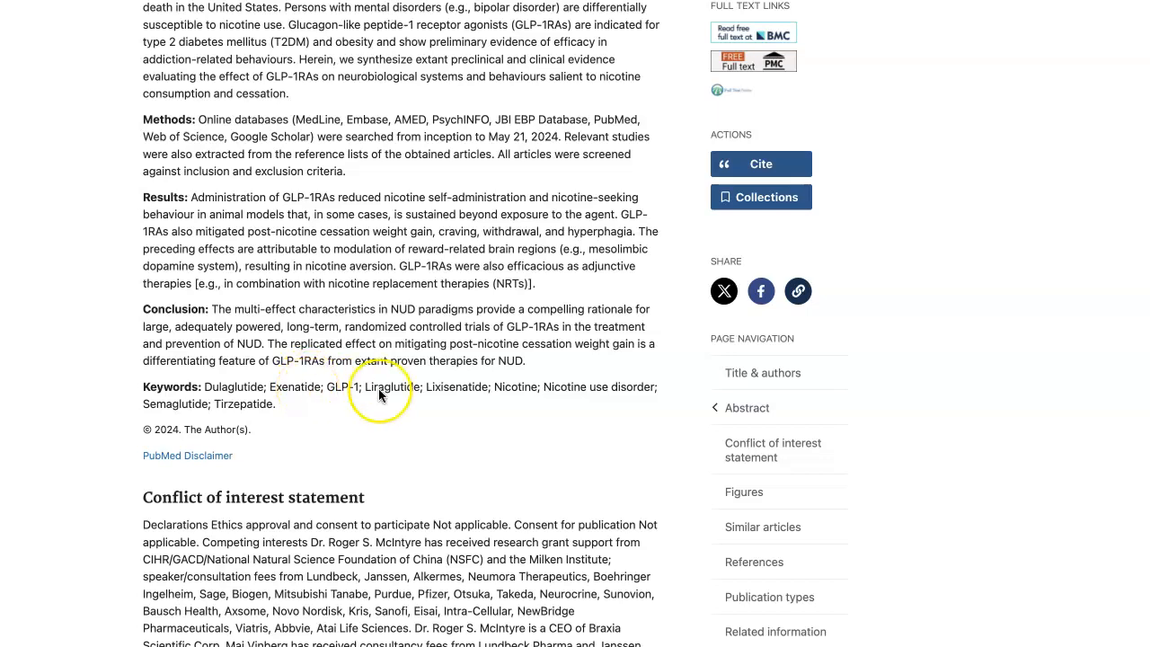
scroll(419, 407, up, 3)
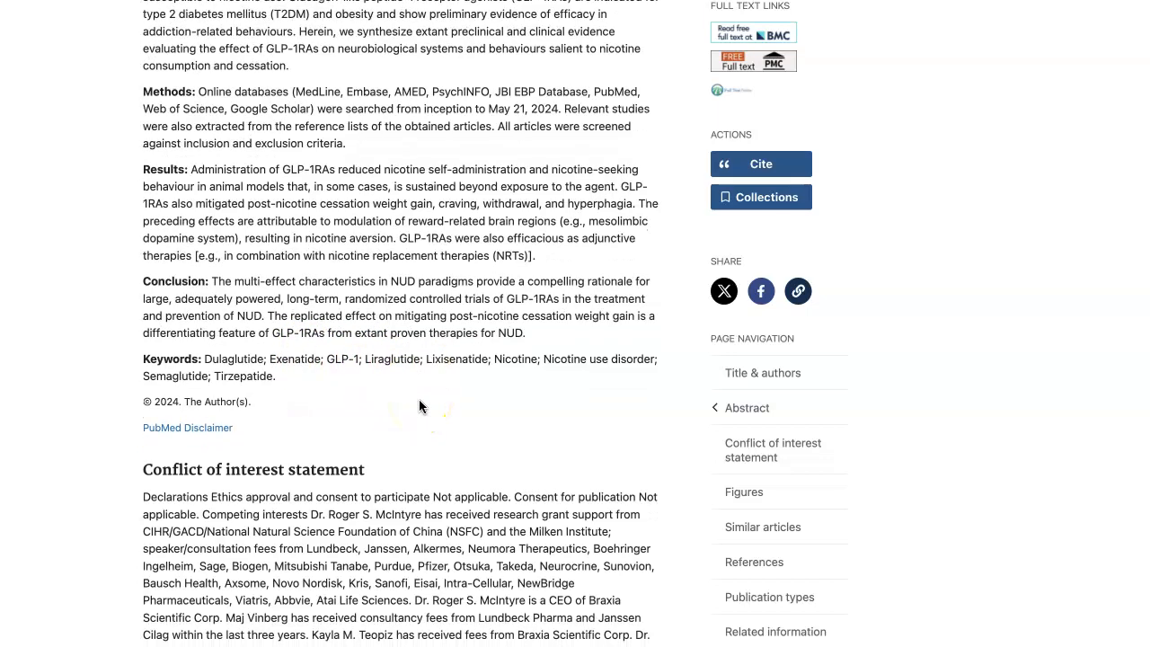
- Rerun the combined addiction and Ozempic search from the article page to return to its results list
scroll(419, 408, up, 5)
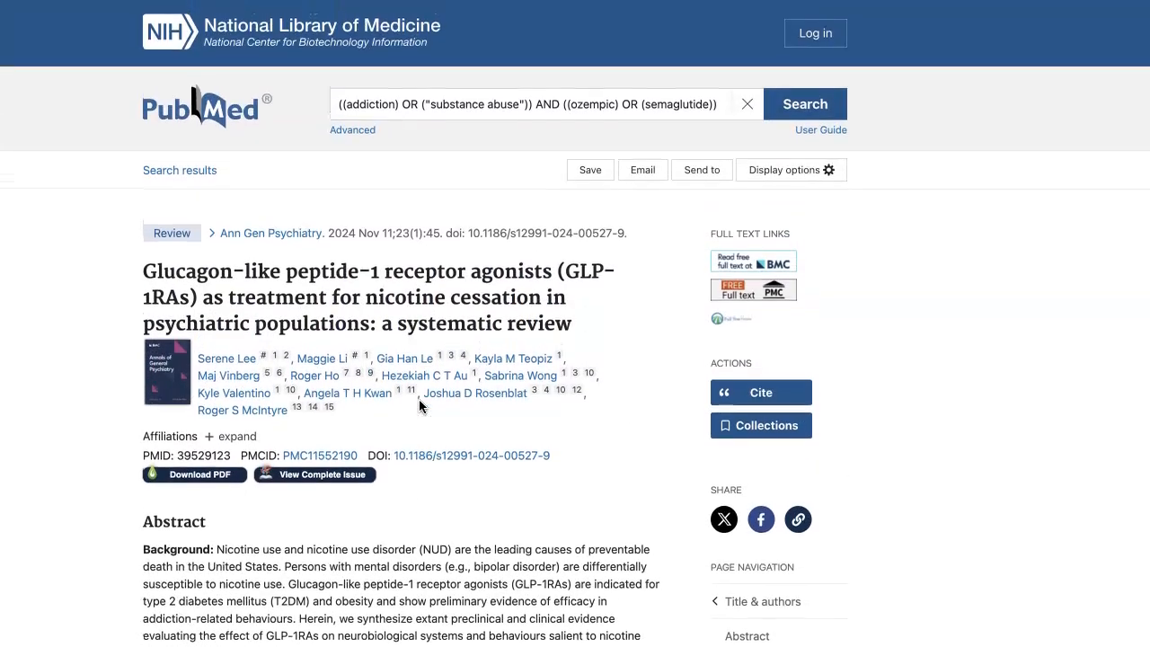
click(726, 103)
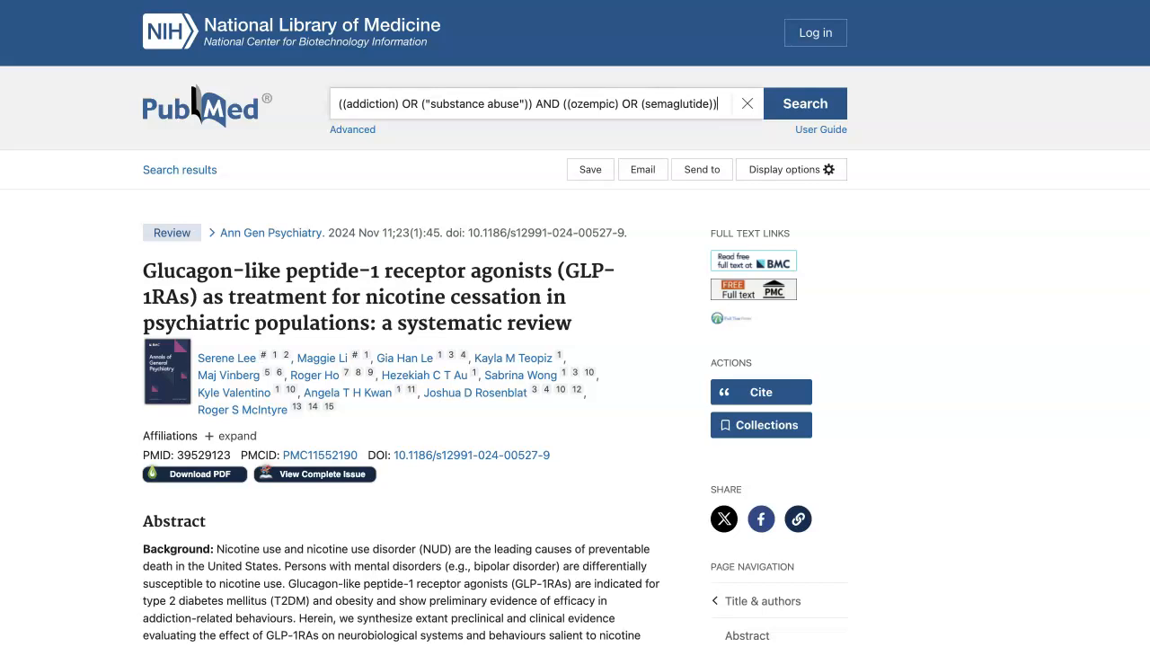
key(Return)
scroll(575, 359, down, 3)
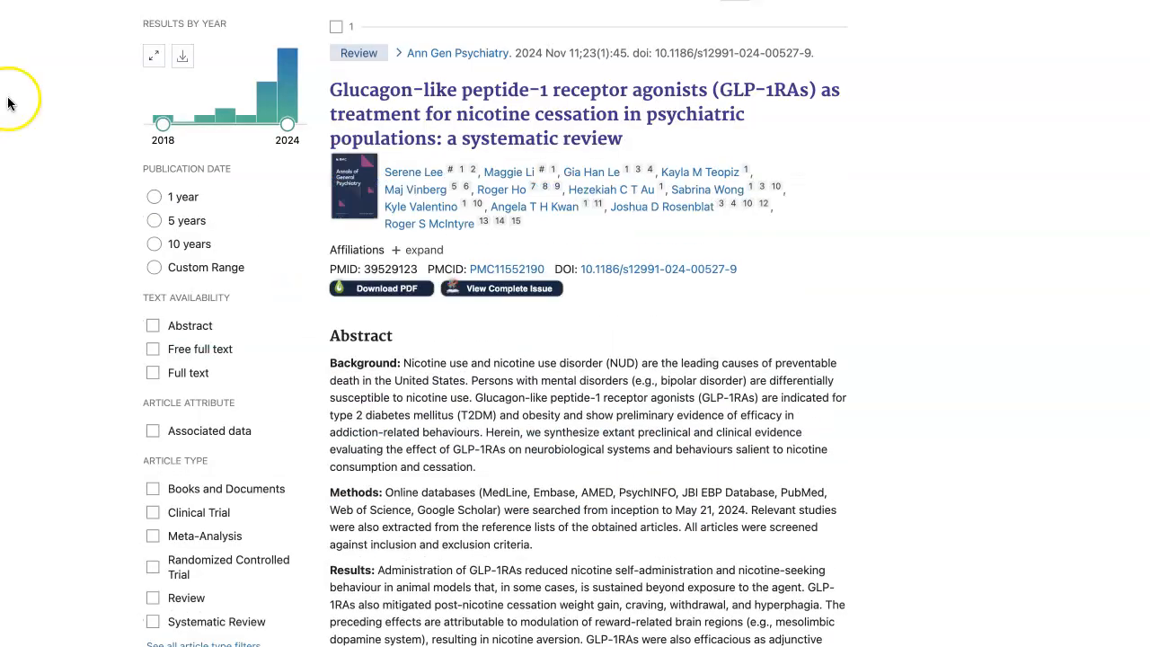
scroll(117, 122, up, 3)
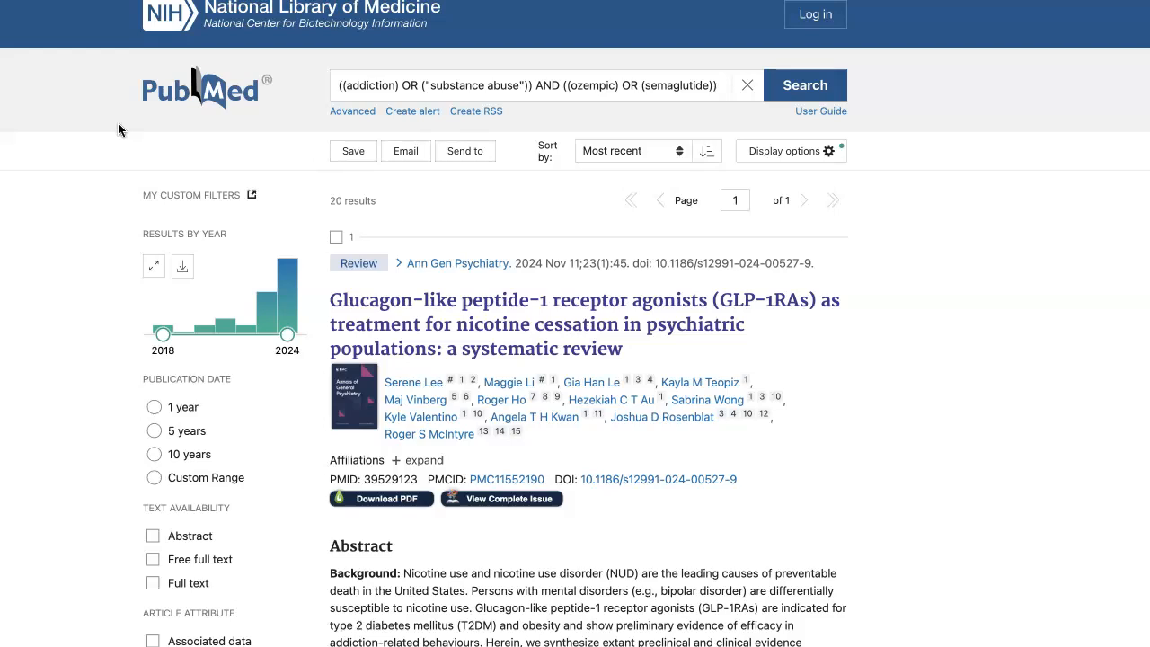
- Limit the search results to publications from the last 5 years
scroll(118, 123, down, 1)
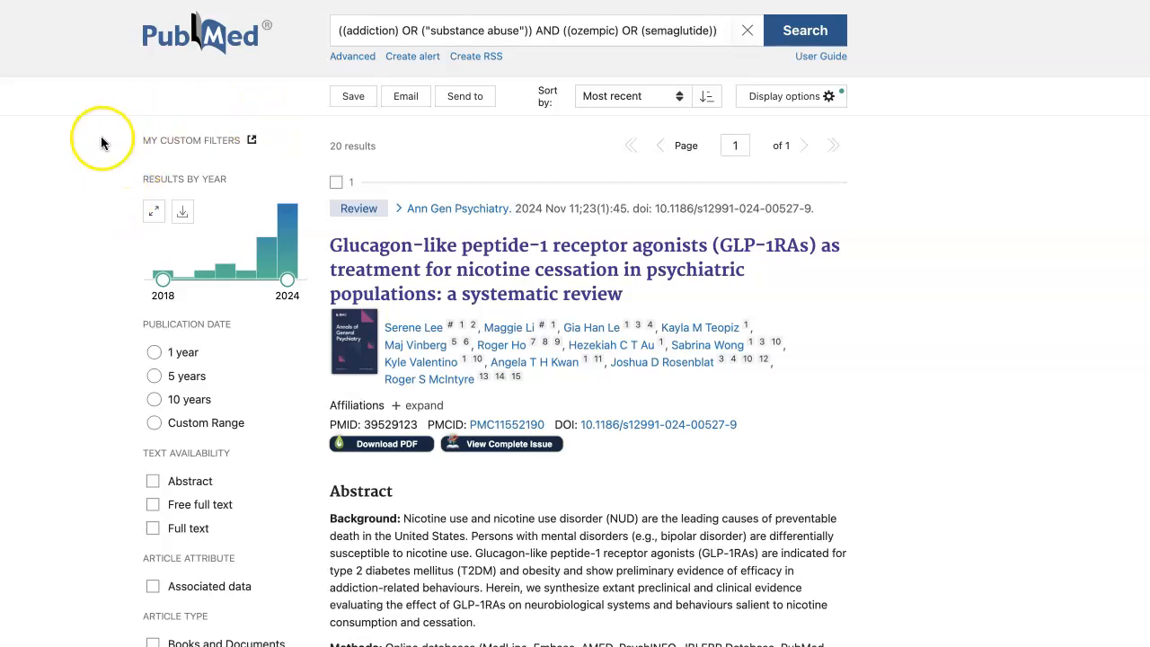
scroll(121, 283, down, 2)
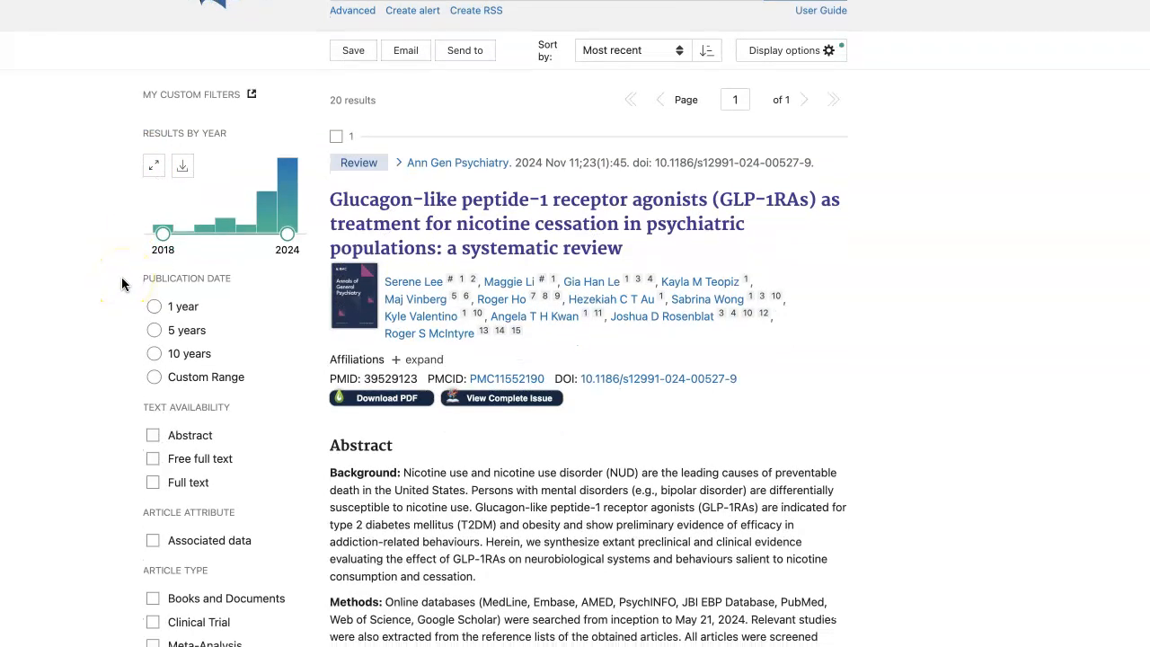
scroll(122, 279, down, 1)
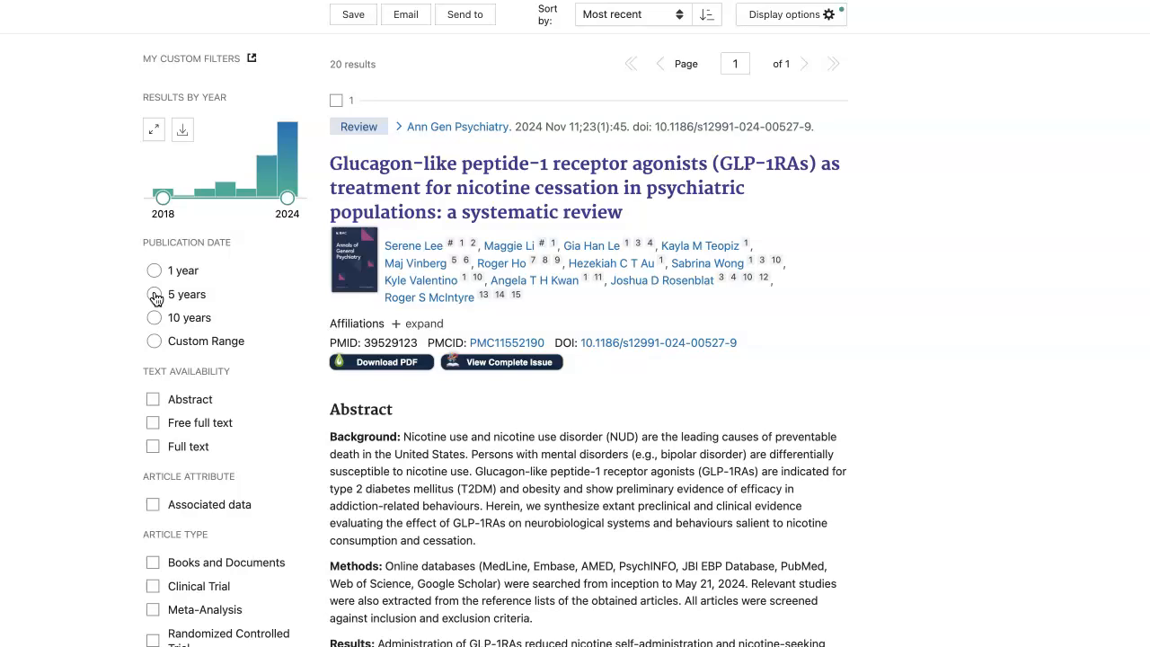
click(156, 297)
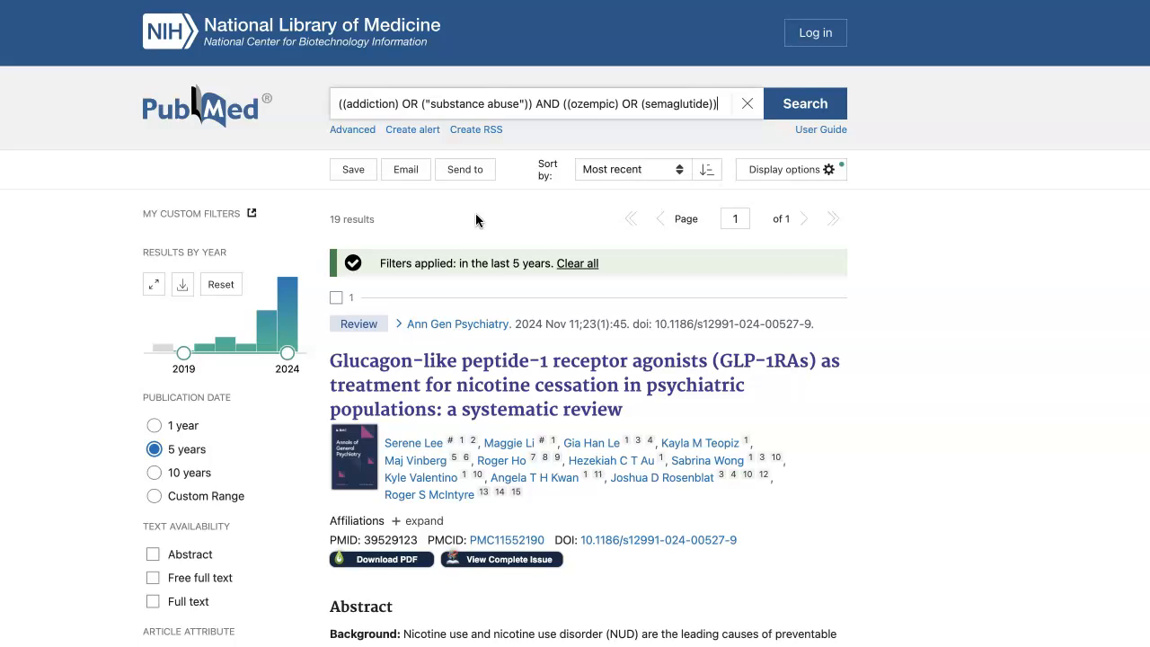
- Narrow the results timeline to publication years 2023–2024
scroll(476, 220, down, 1)
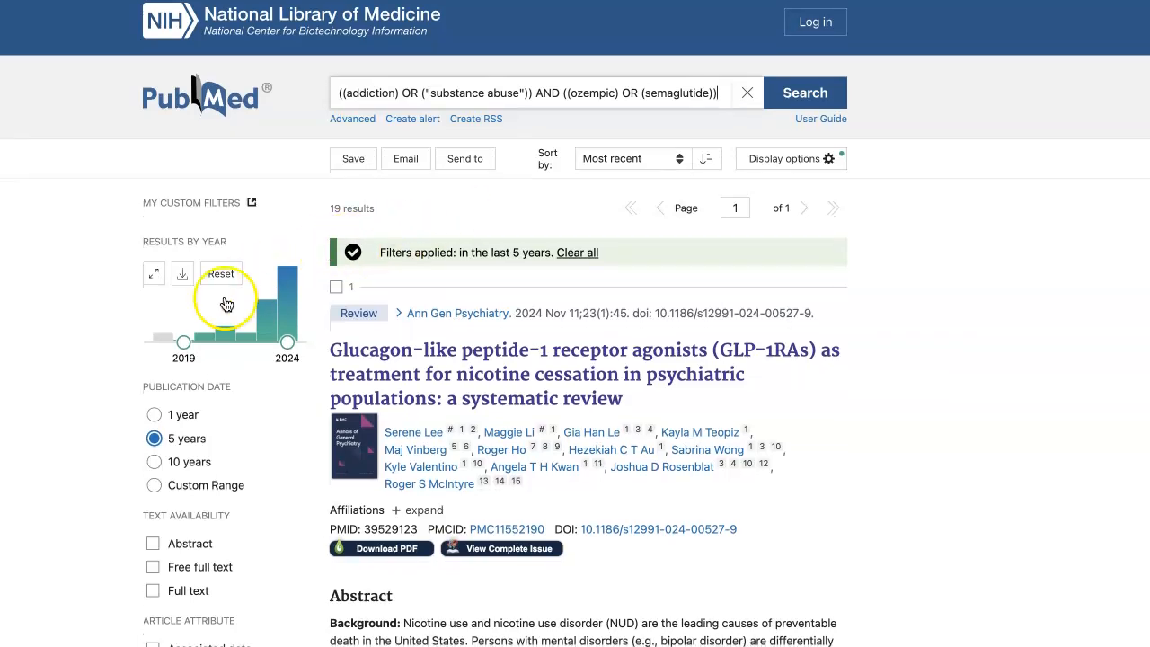
drag(183, 345, 265, 342)
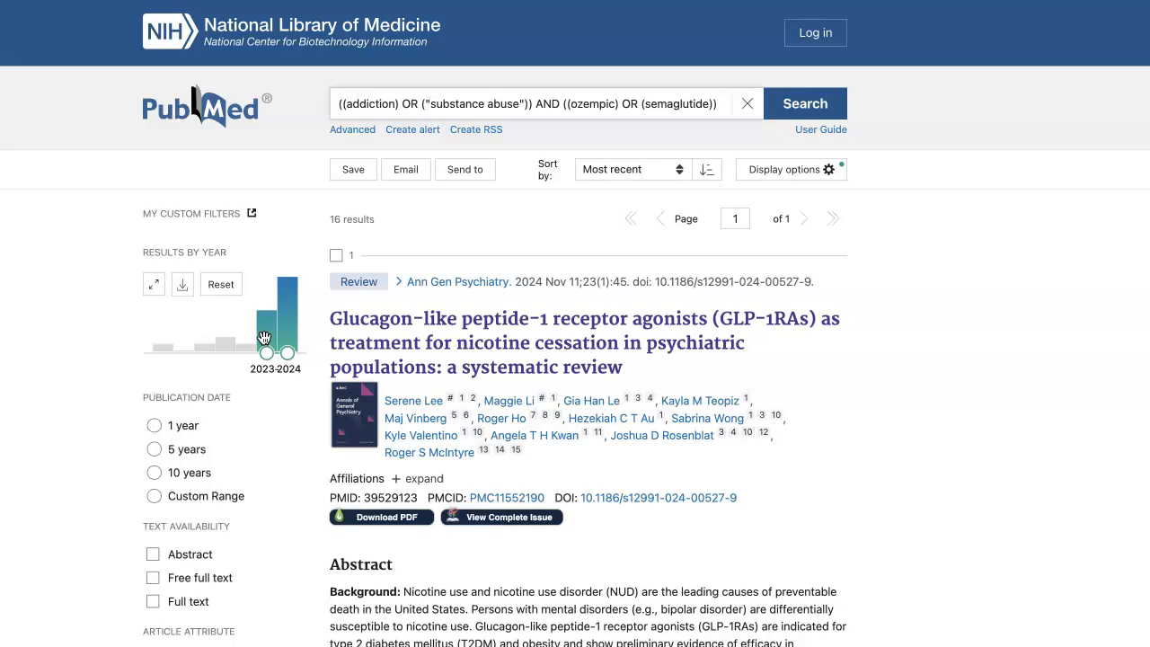
- Filter the results to the Review article type
scroll(265, 338, down, 3)
scroll(264, 338, down, 3)
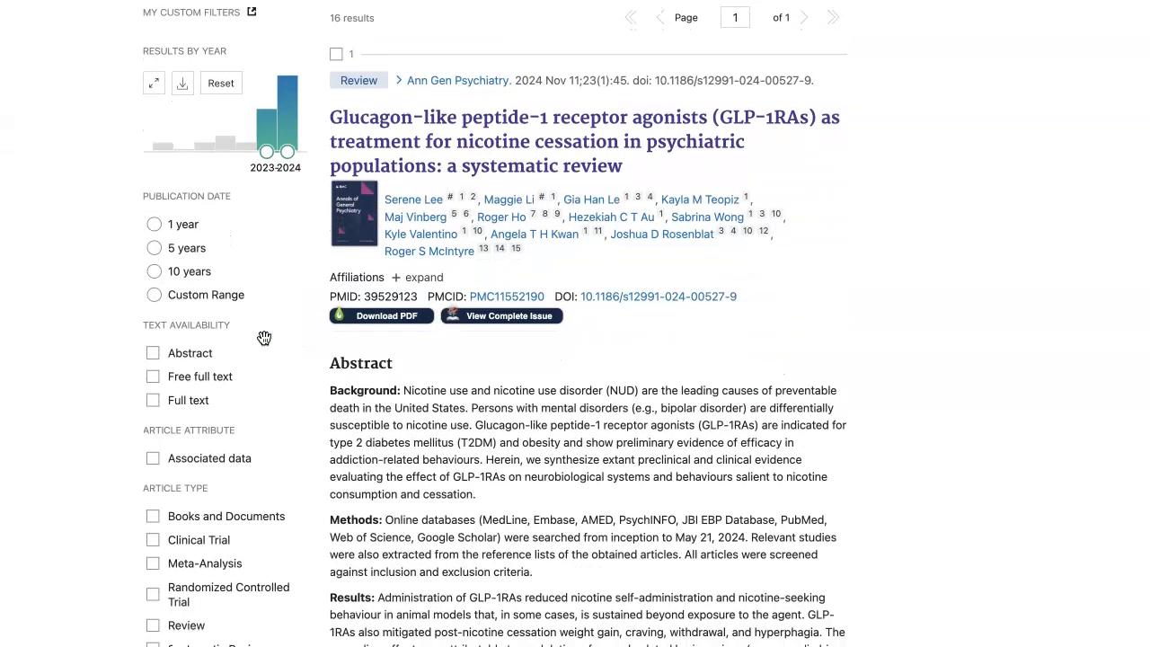
scroll(264, 338, down, 2)
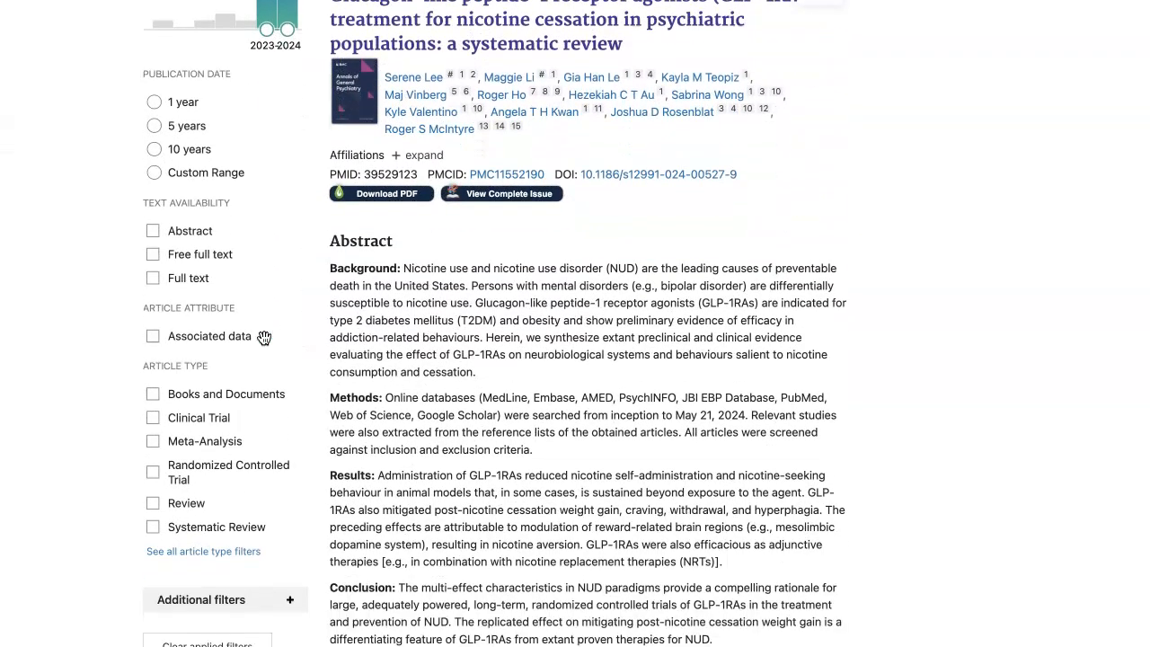
scroll(264, 338, down, 2)
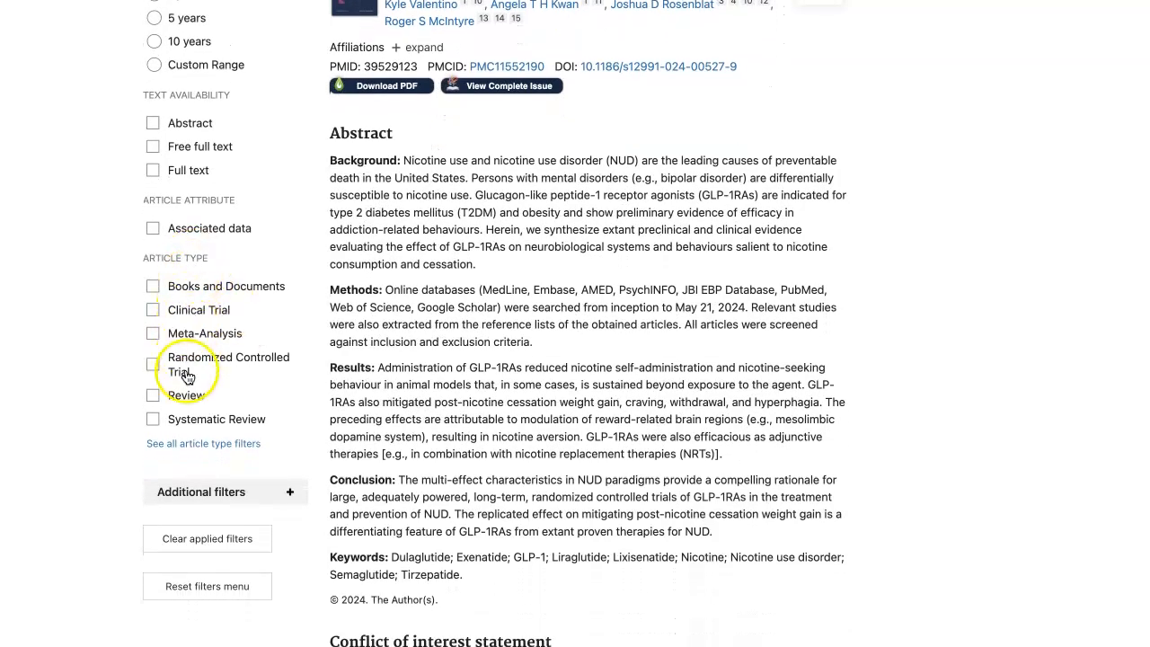
scroll(242, 386, down, 1)
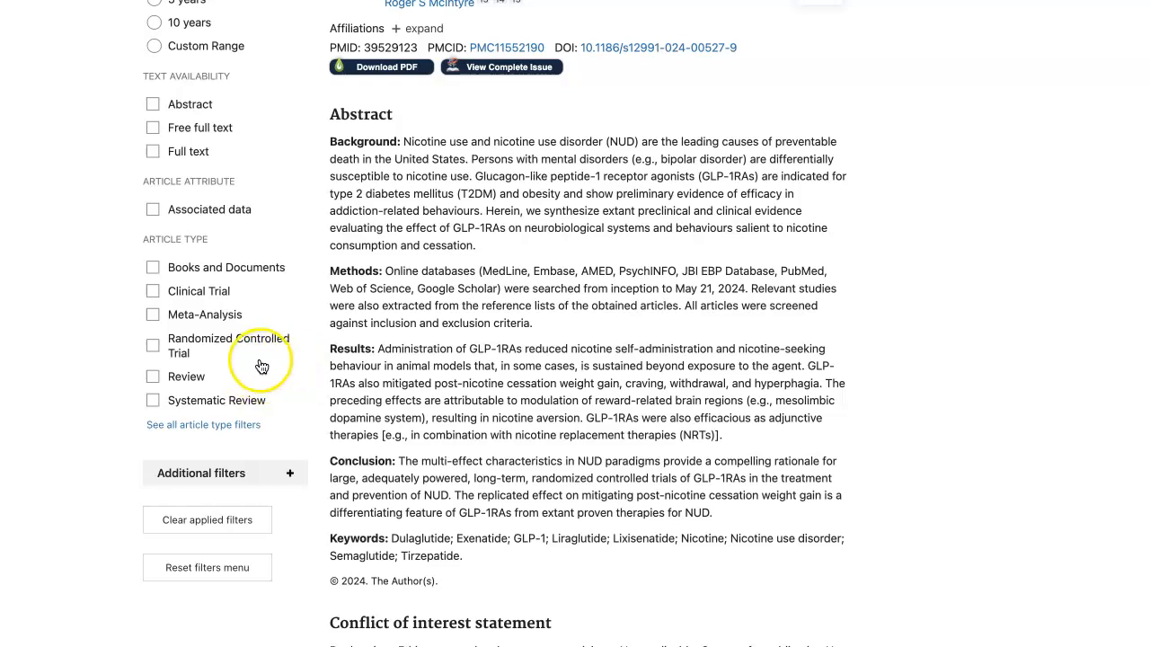
scroll(272, 362, down, 1)
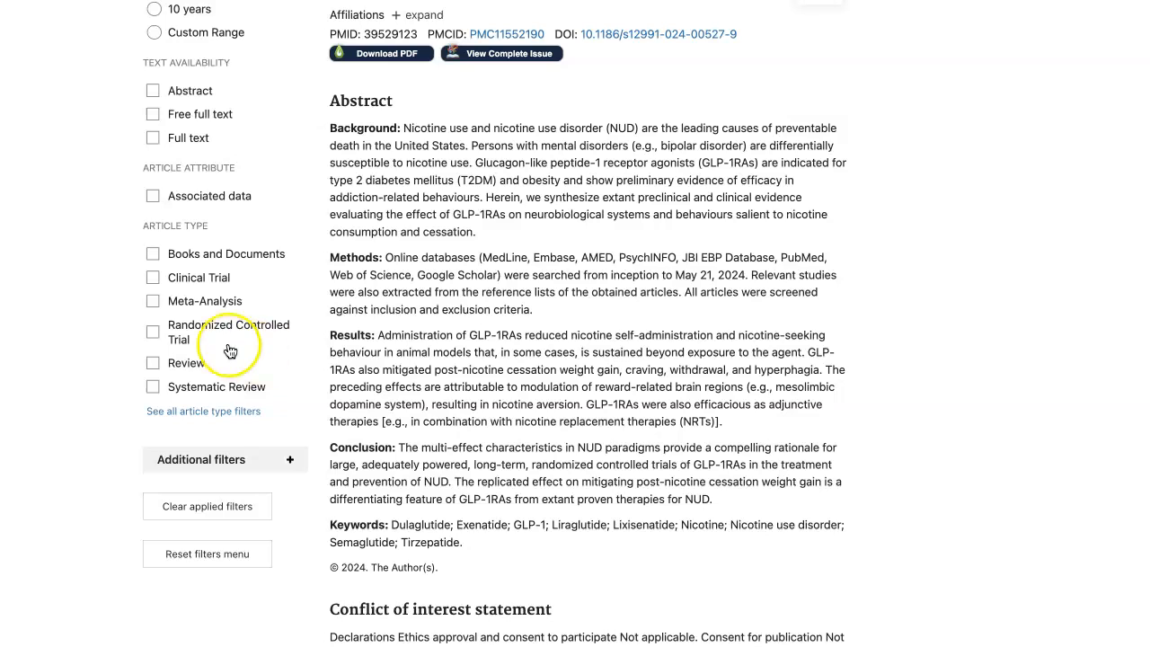
click(158, 364)
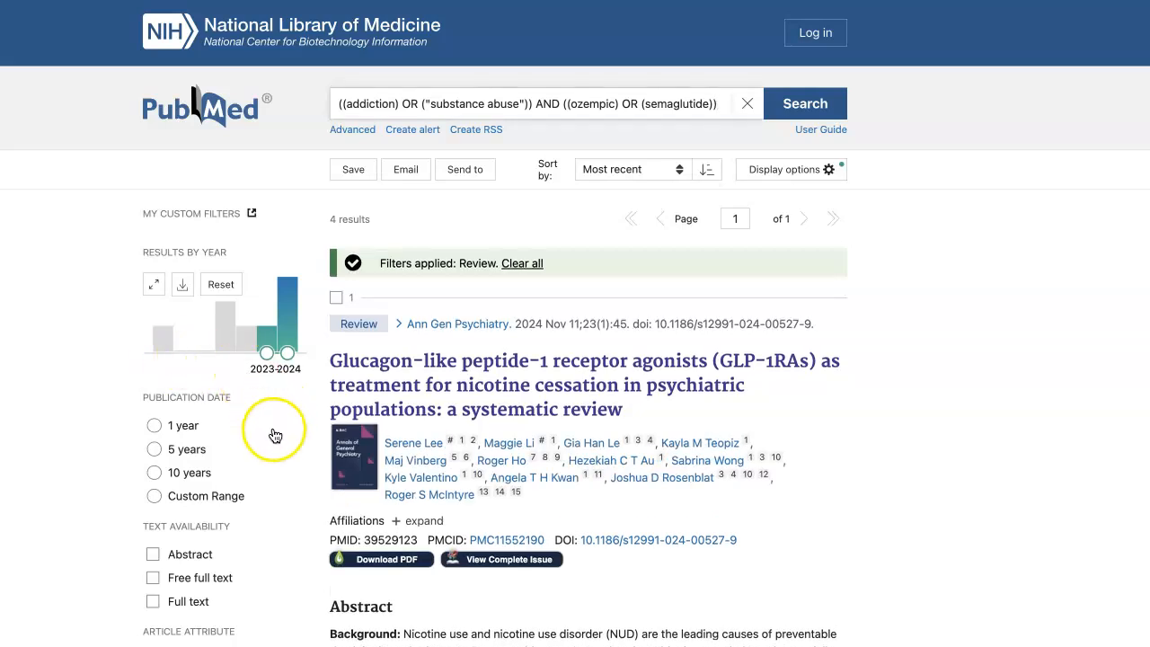
- Examine the publication date, text availability, article attribute and article type filters for the Review-filtered results
scroll(275, 435, down, 2)
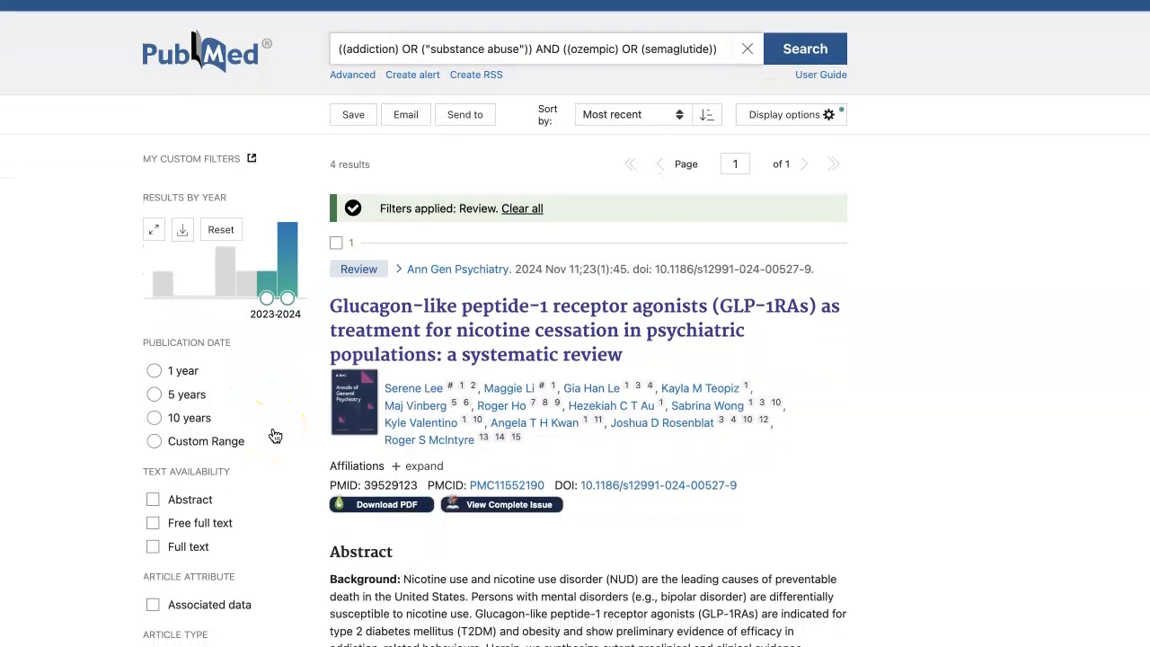
scroll(275, 436, down, 2)
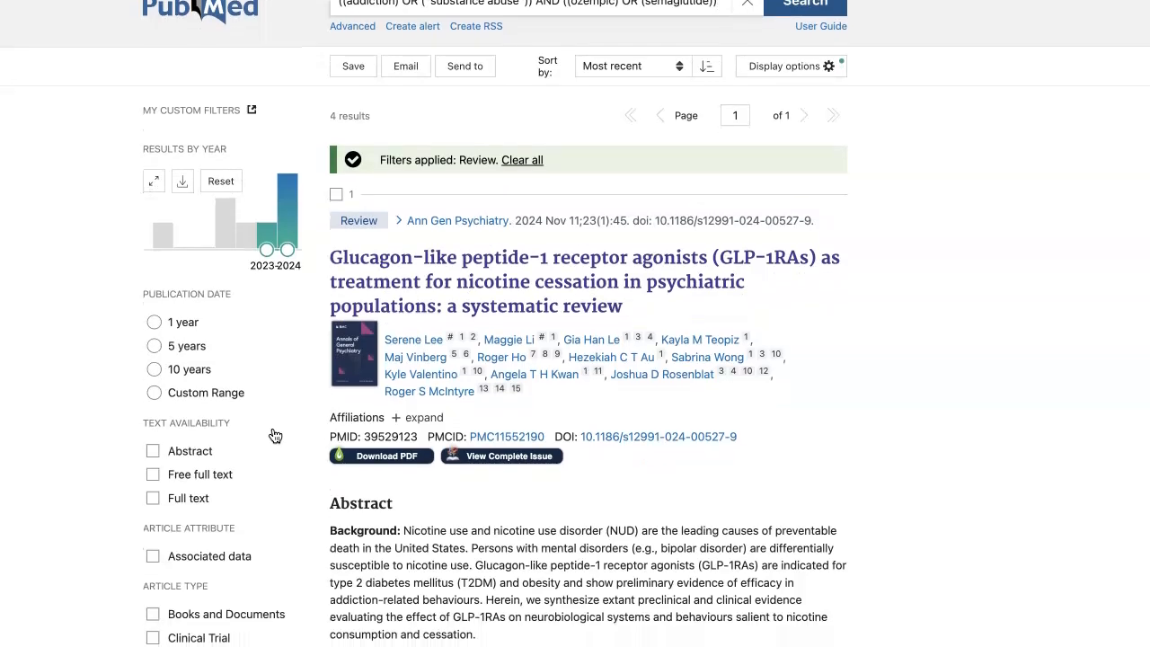
scroll(275, 436, down, 1)
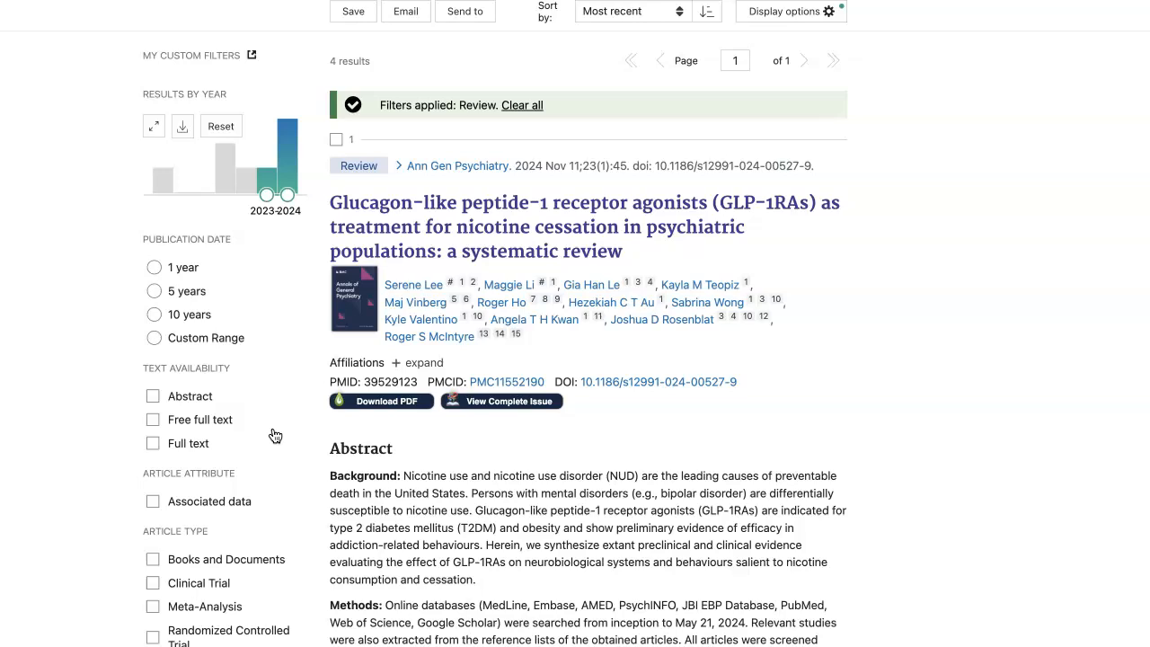
scroll(275, 436, down, 1)
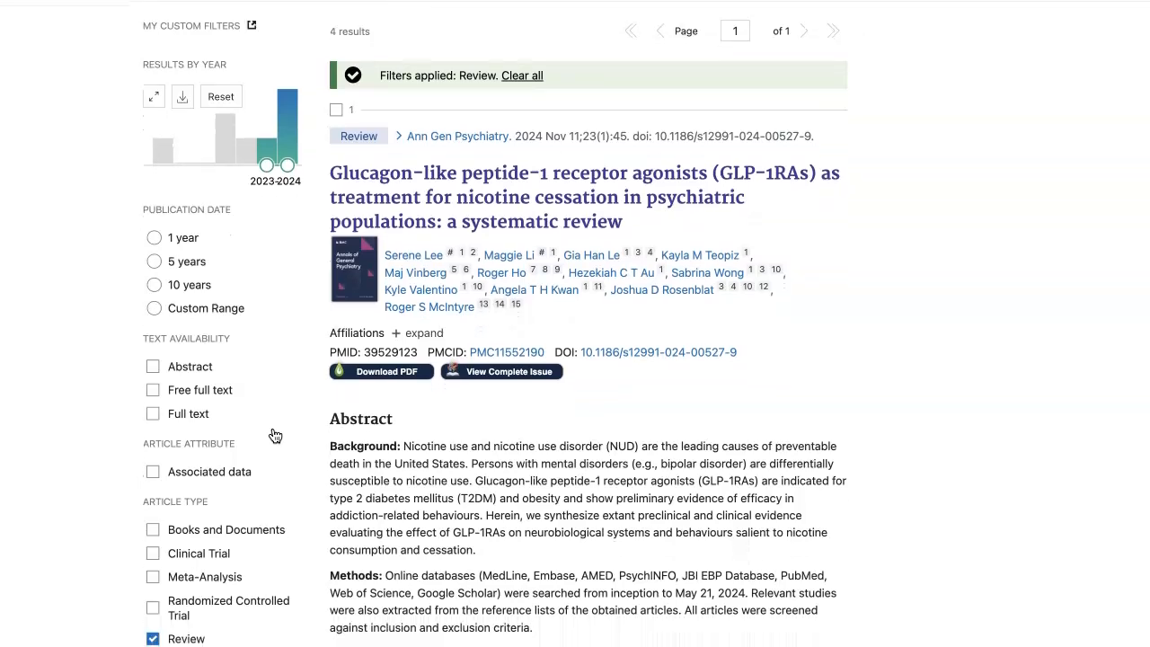
scroll(275, 436, down, 1)
scroll(275, 436, down, 1)
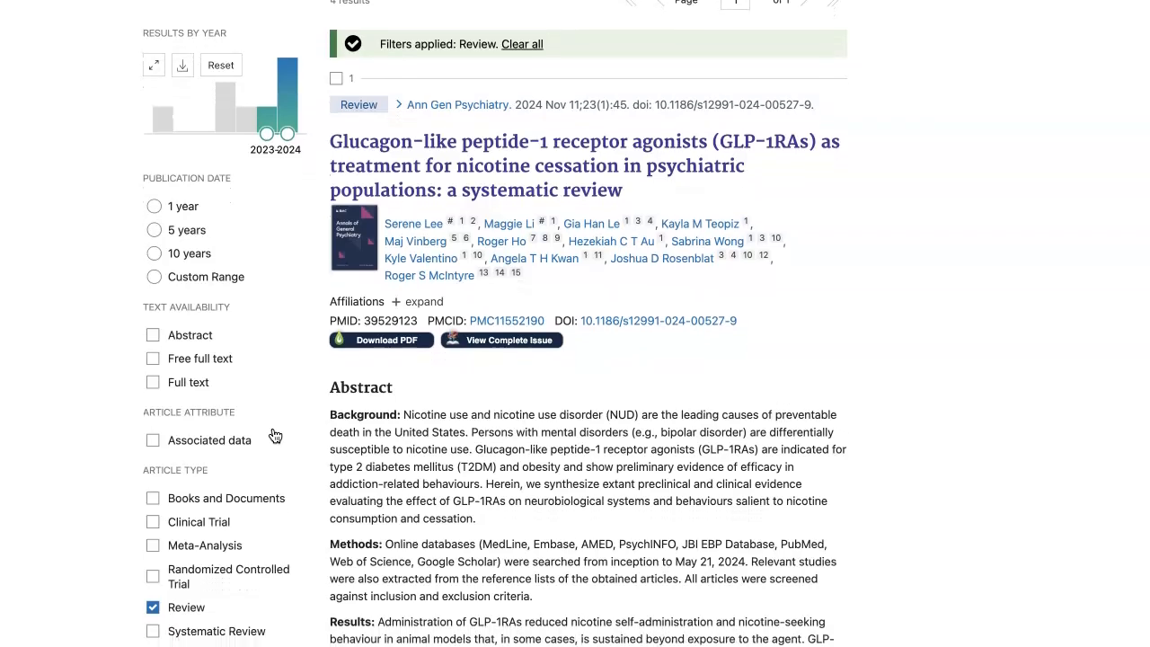
scroll(275, 436, down, 1)
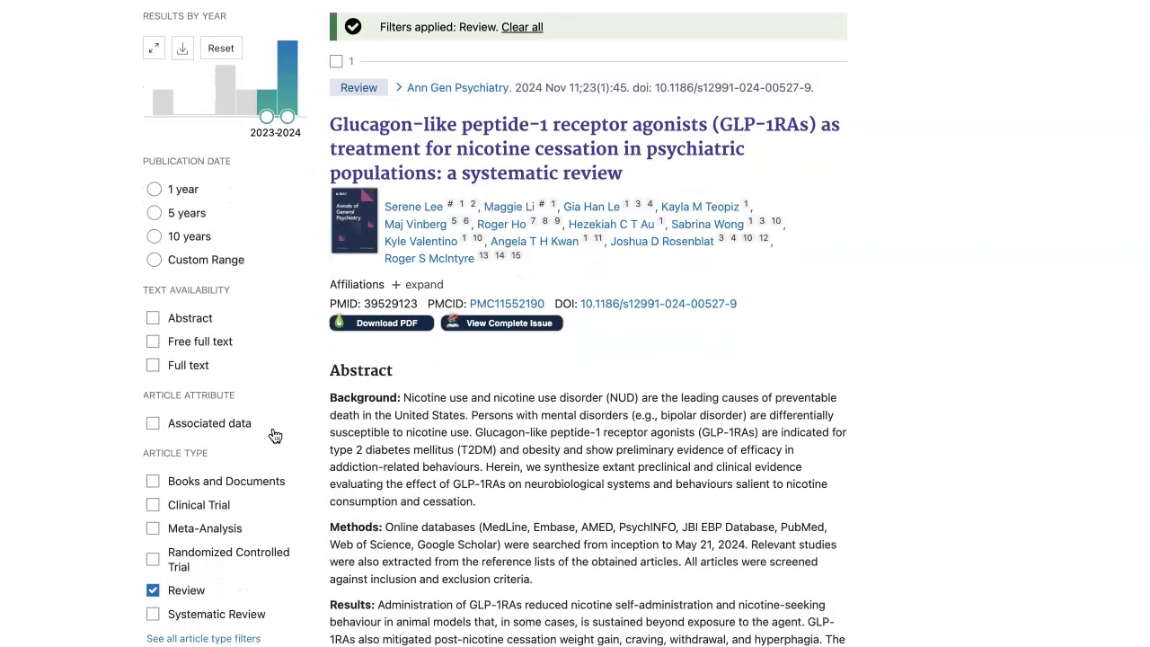
scroll(275, 435, down, 1)
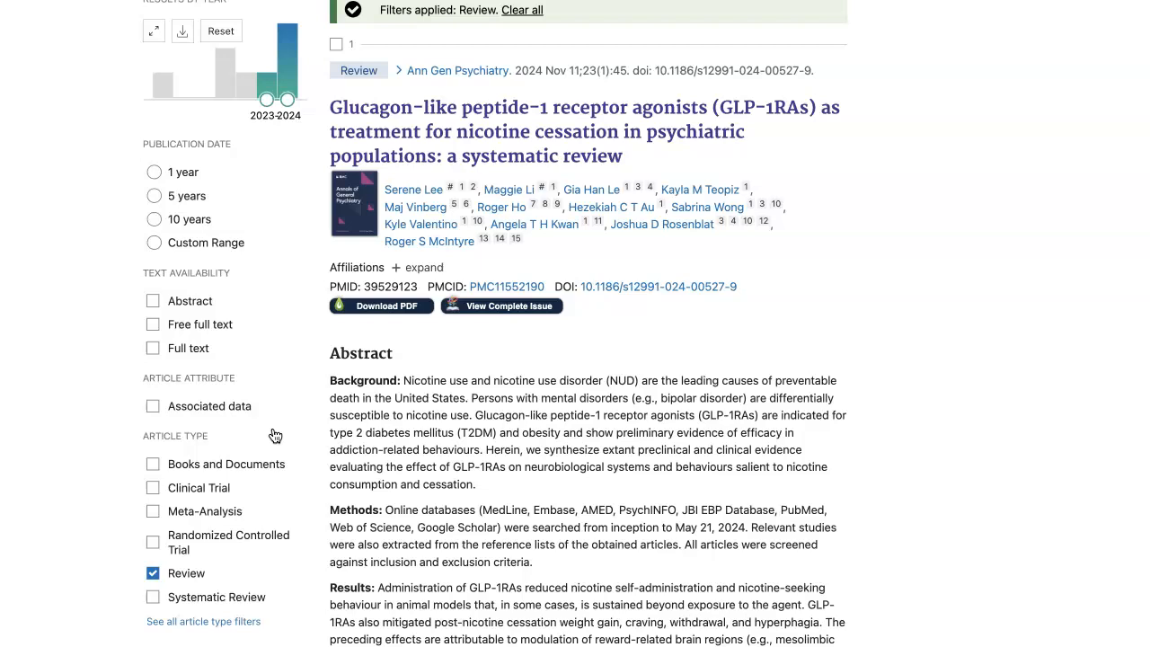
scroll(275, 436, up, 5)
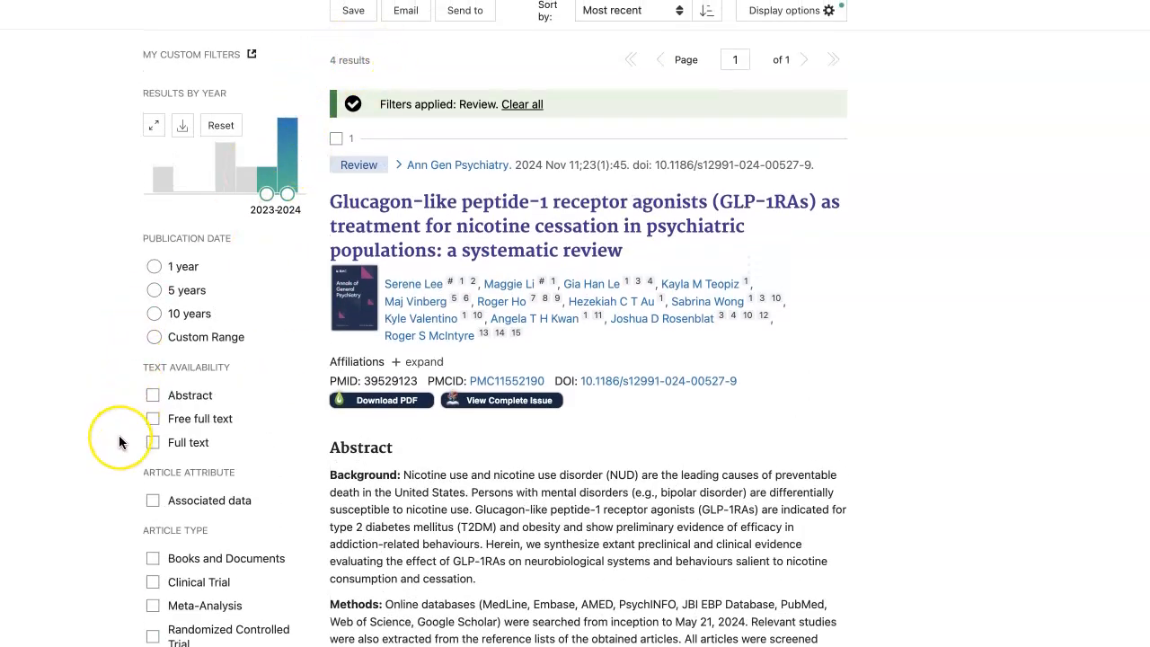
- Expand the additional filters and view the full list of article languages, closing it without selecting any
scroll(119, 439, down, 5)
scroll(119, 439, down, 5)
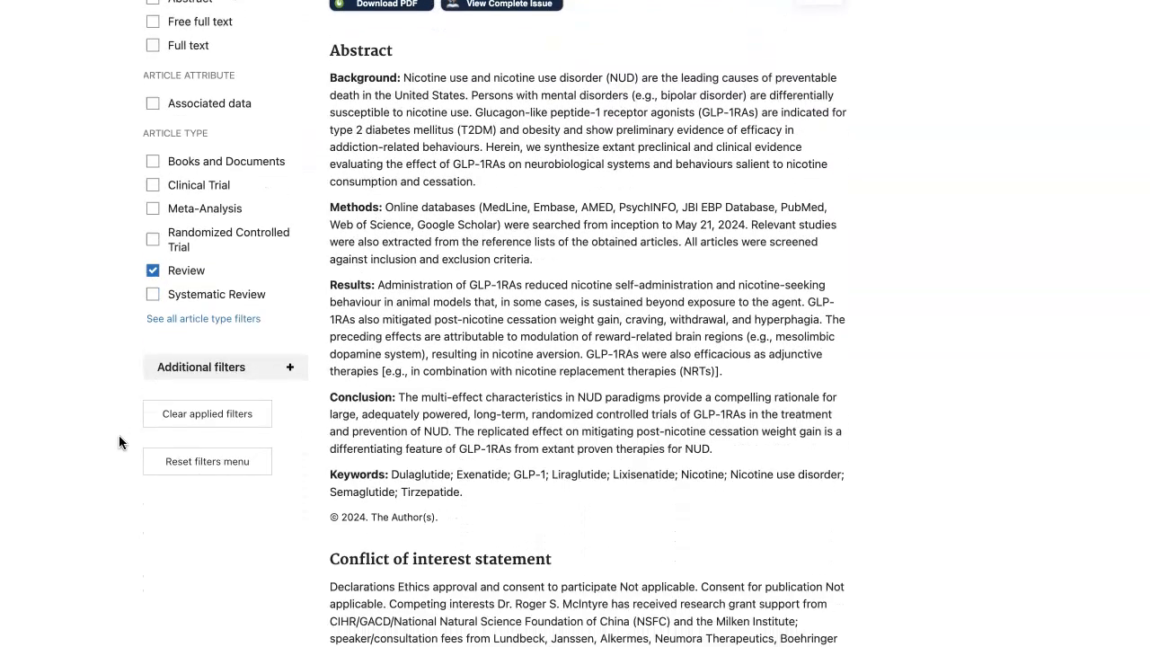
click(234, 357)
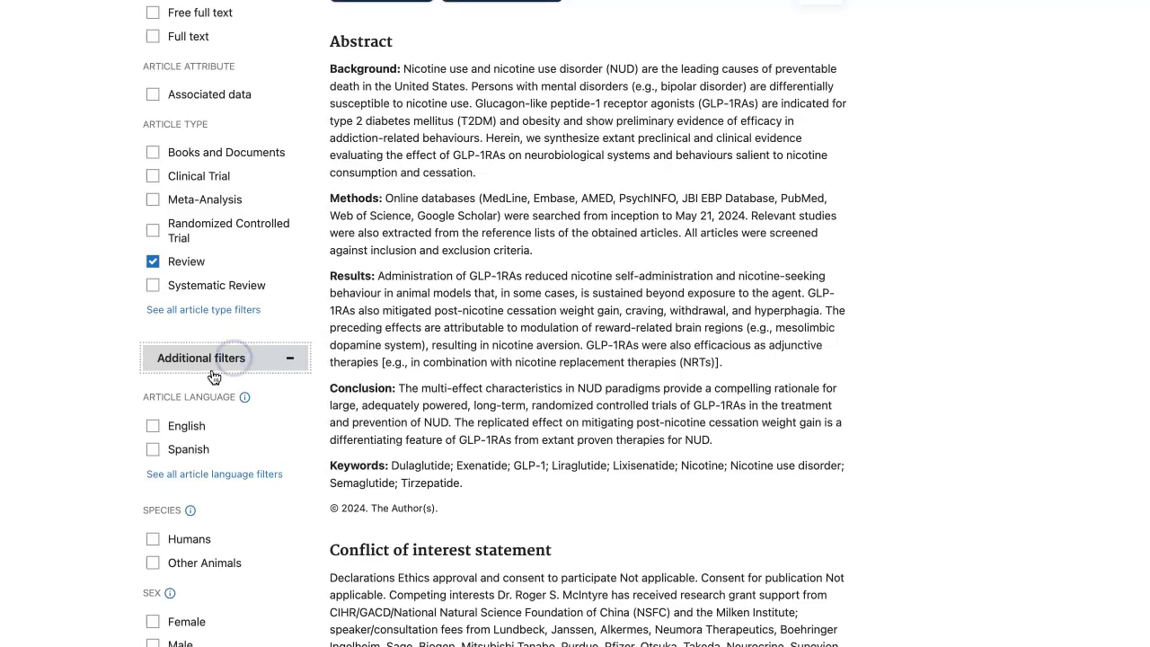
click(214, 475)
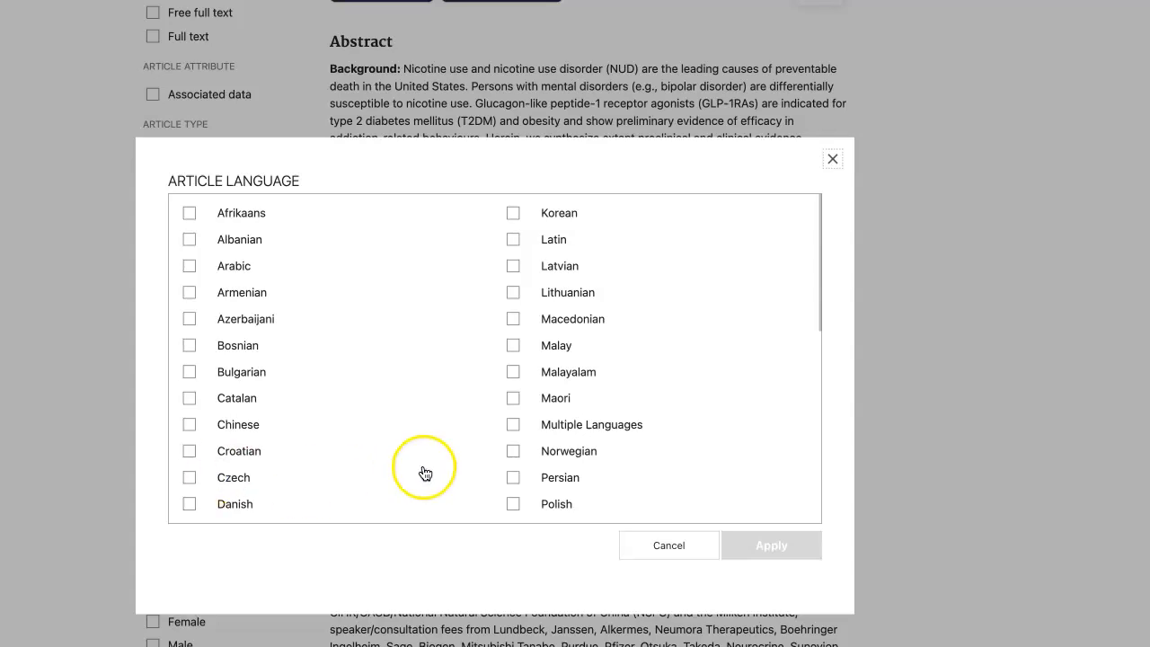
click(652, 546)
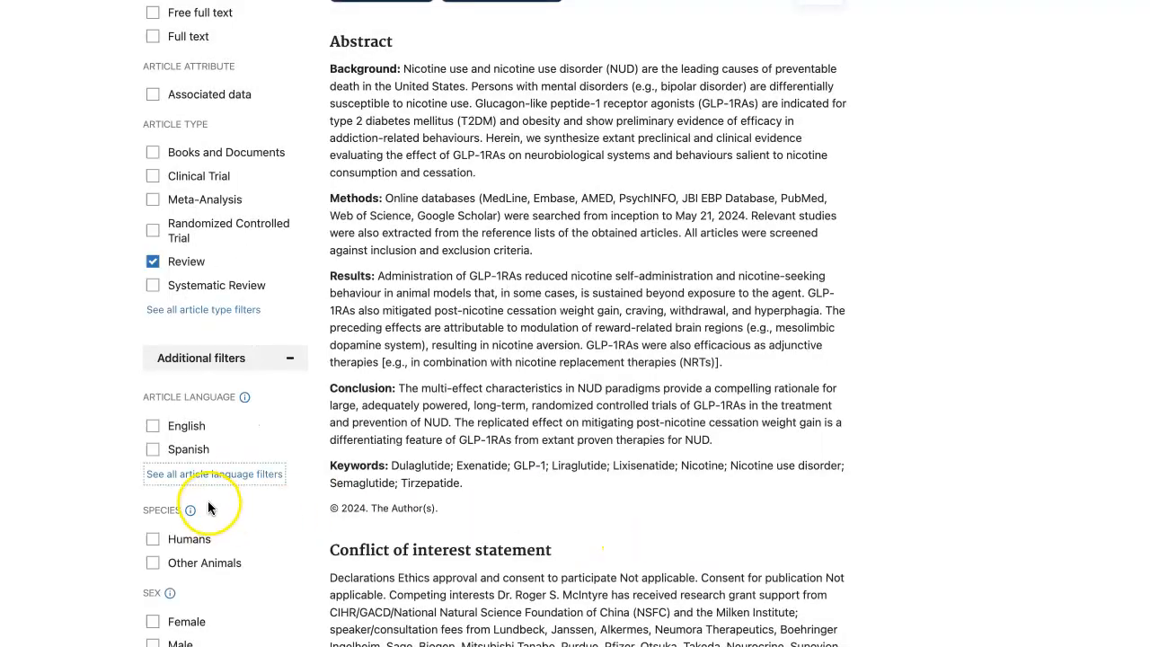
- Look over the species, sex and age filters and view the complete list of age groups without applying any
scroll(207, 503, down, 2)
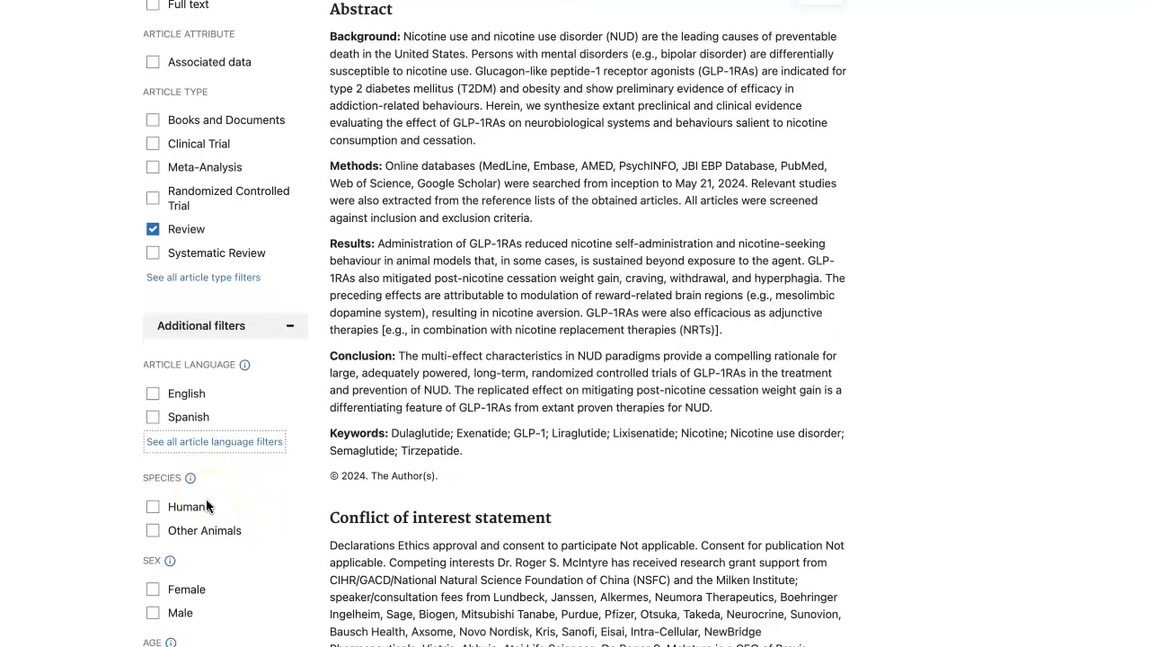
scroll(207, 500, down, 1)
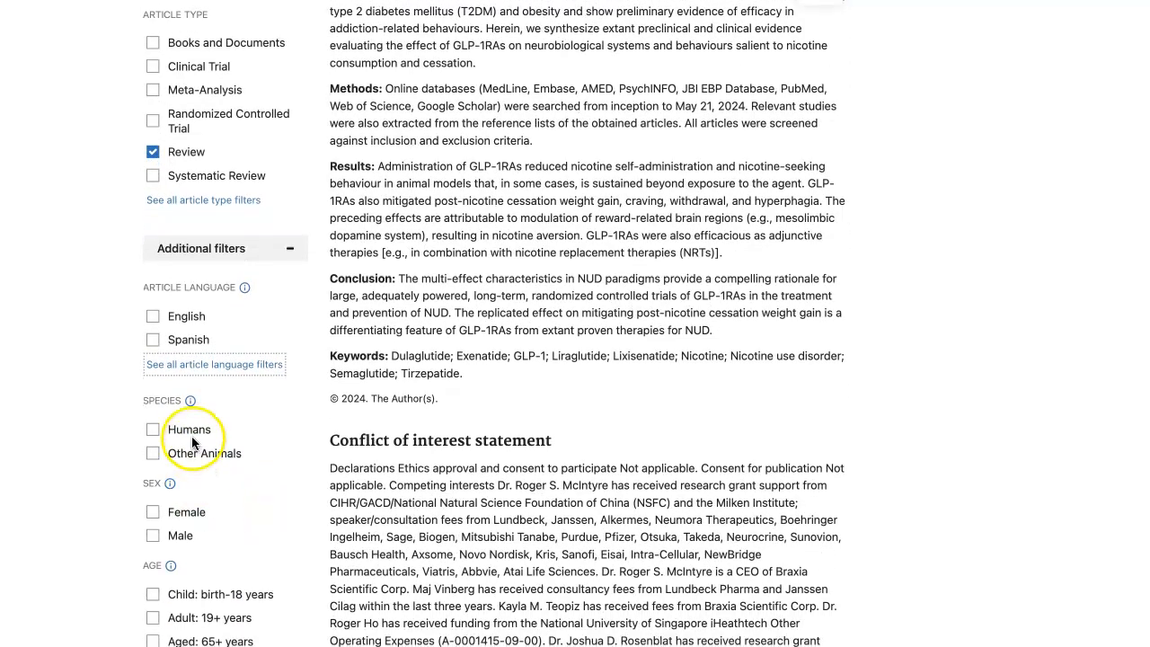
scroll(233, 490, down, 1)
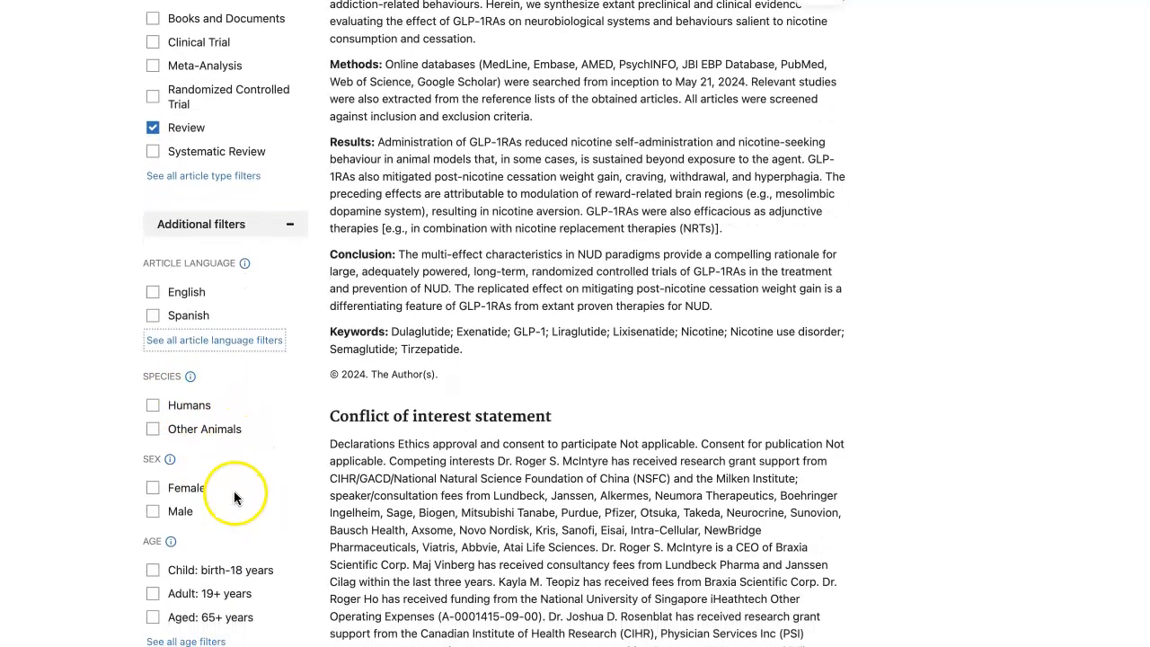
scroll(230, 454, down, 3)
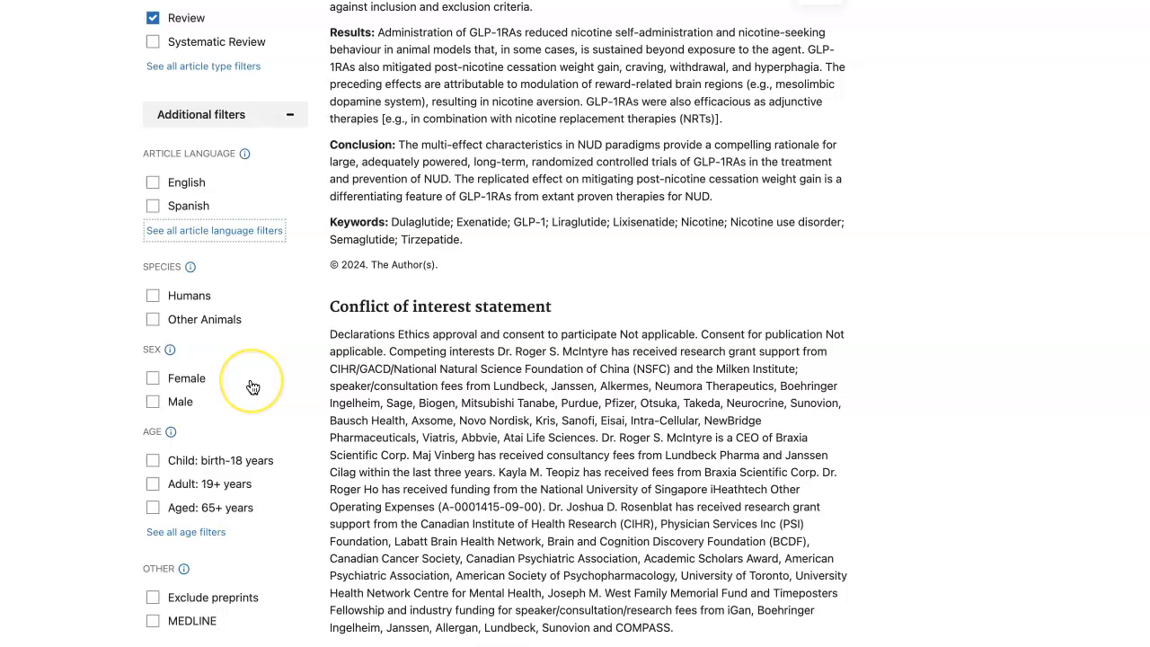
scroll(251, 386, down, 1)
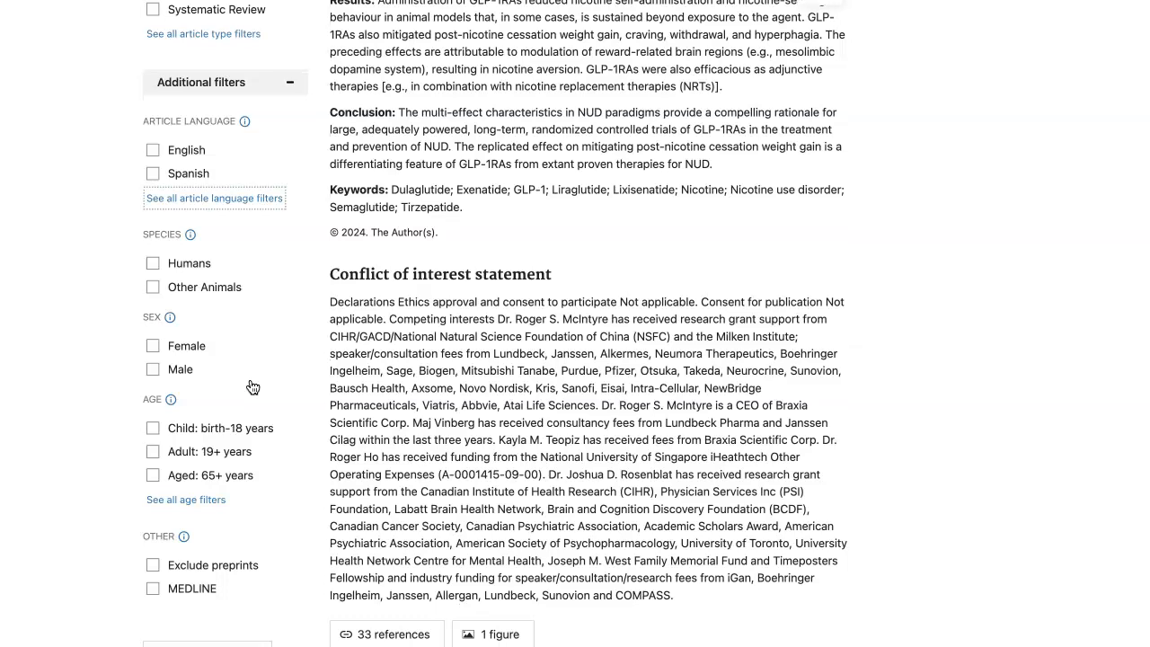
scroll(252, 387, down, 2)
scroll(253, 386, down, 2)
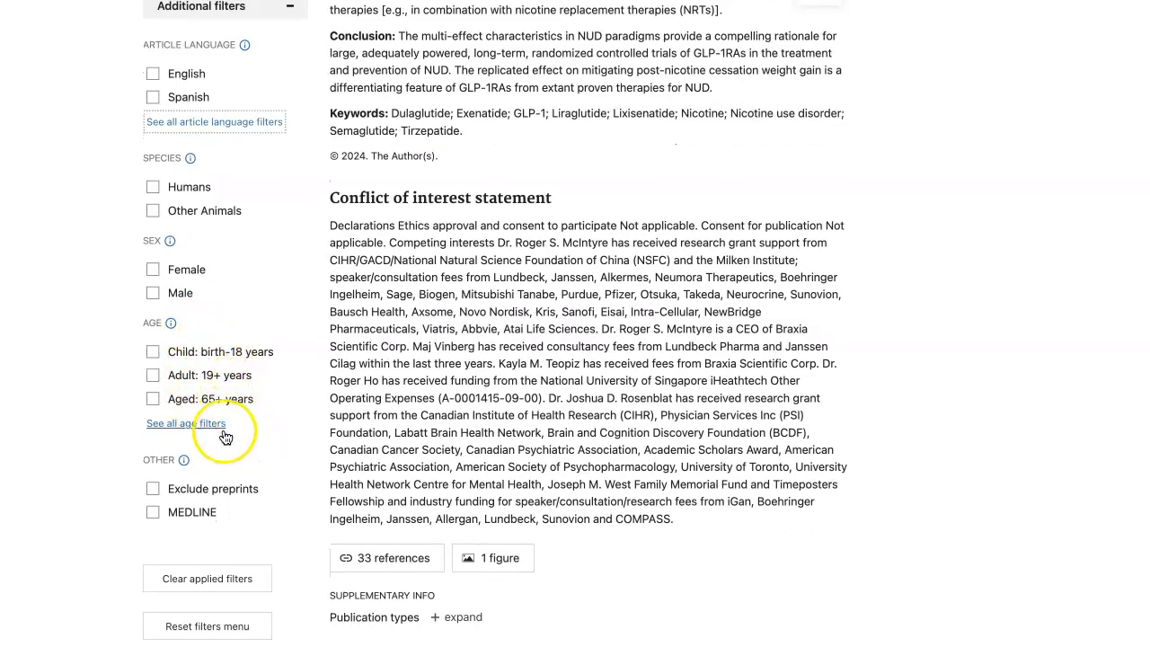
click(162, 424)
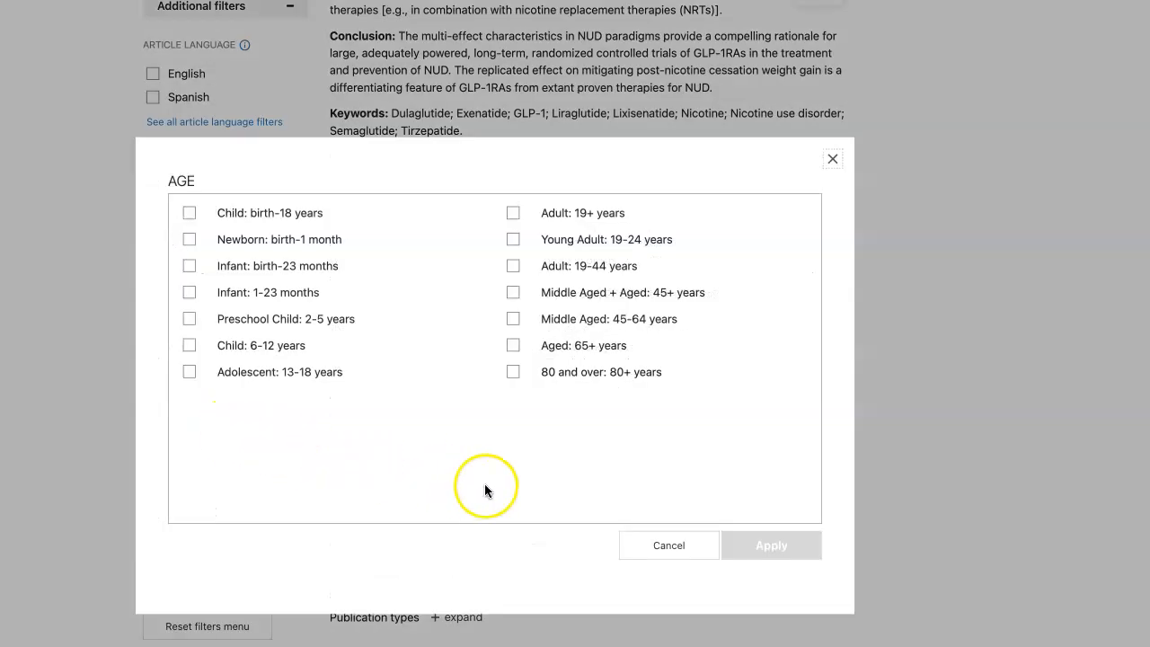
click(666, 548)
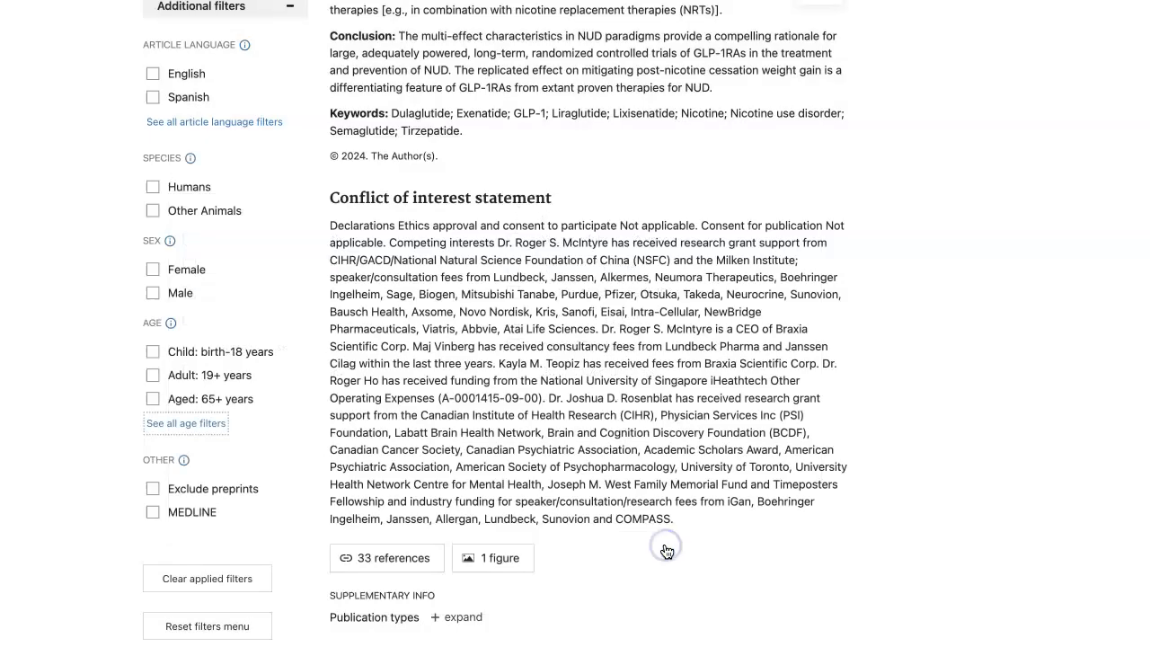
- Check the preprint and MEDLINE filters and the options for clearing filters, and return to the start of the results
scroll(220, 512, down, 1)
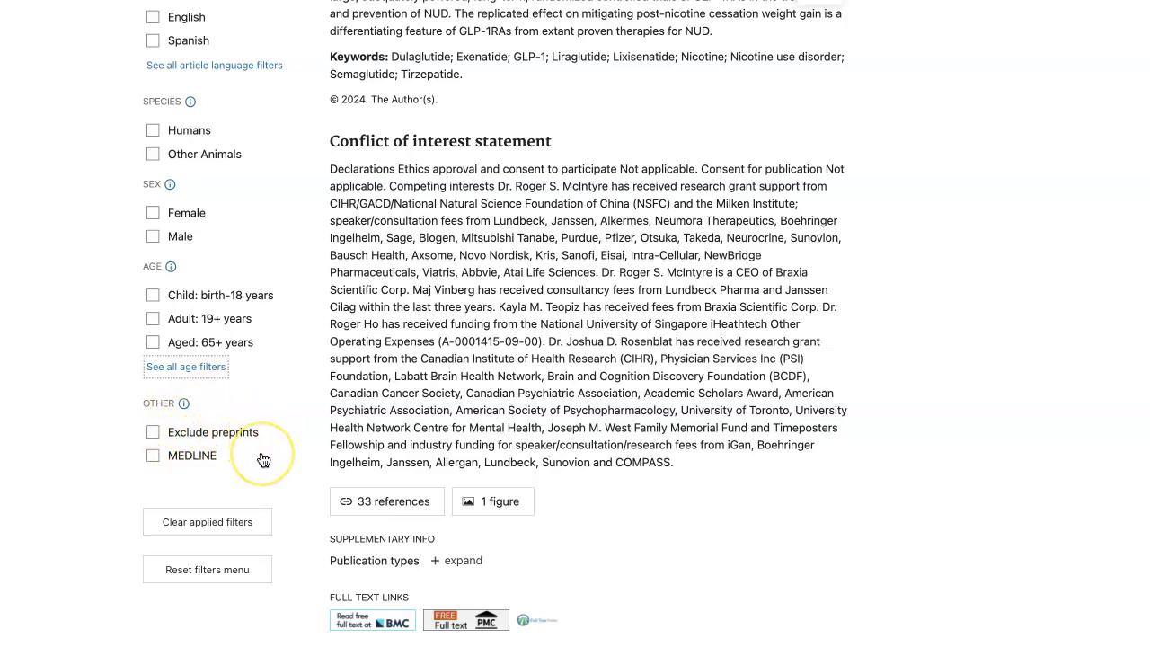
scroll(263, 460, down, 2)
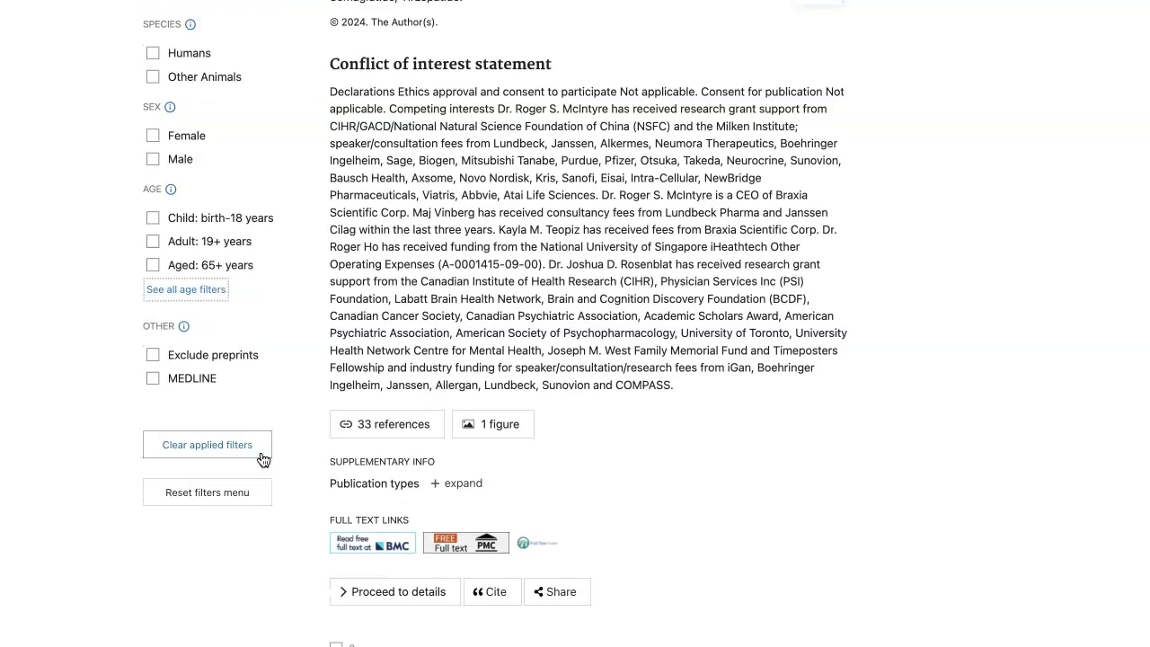
scroll(263, 460, down, 1)
scroll(263, 460, up, 4)
scroll(263, 460, up, 10)
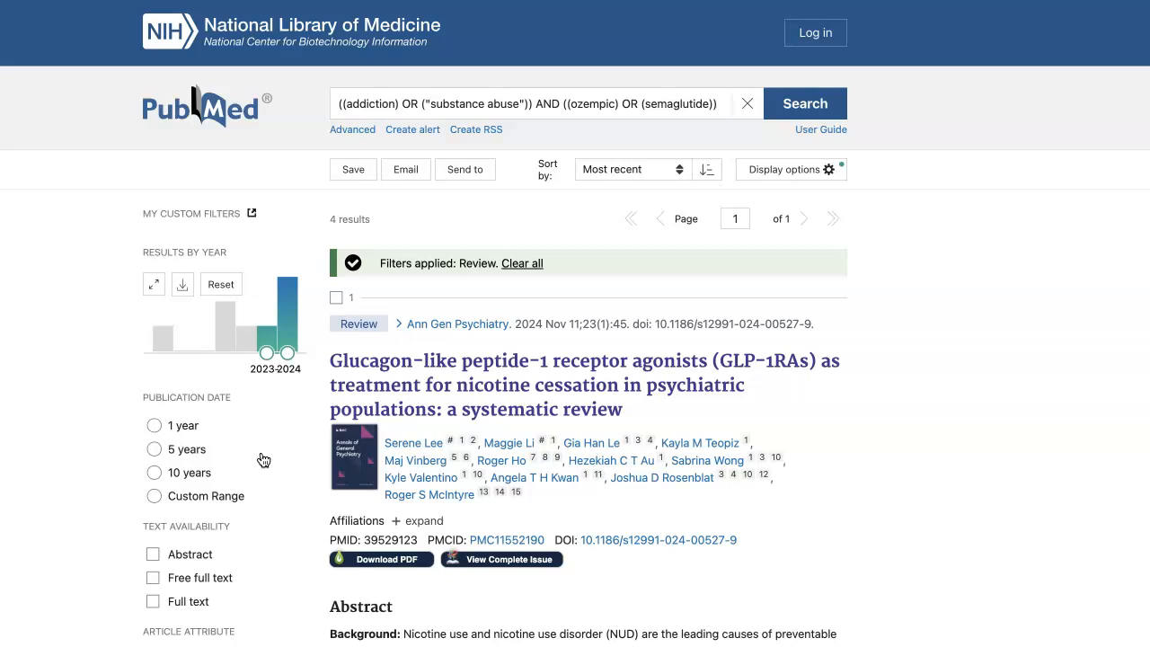
scroll(263, 460, down, 1)
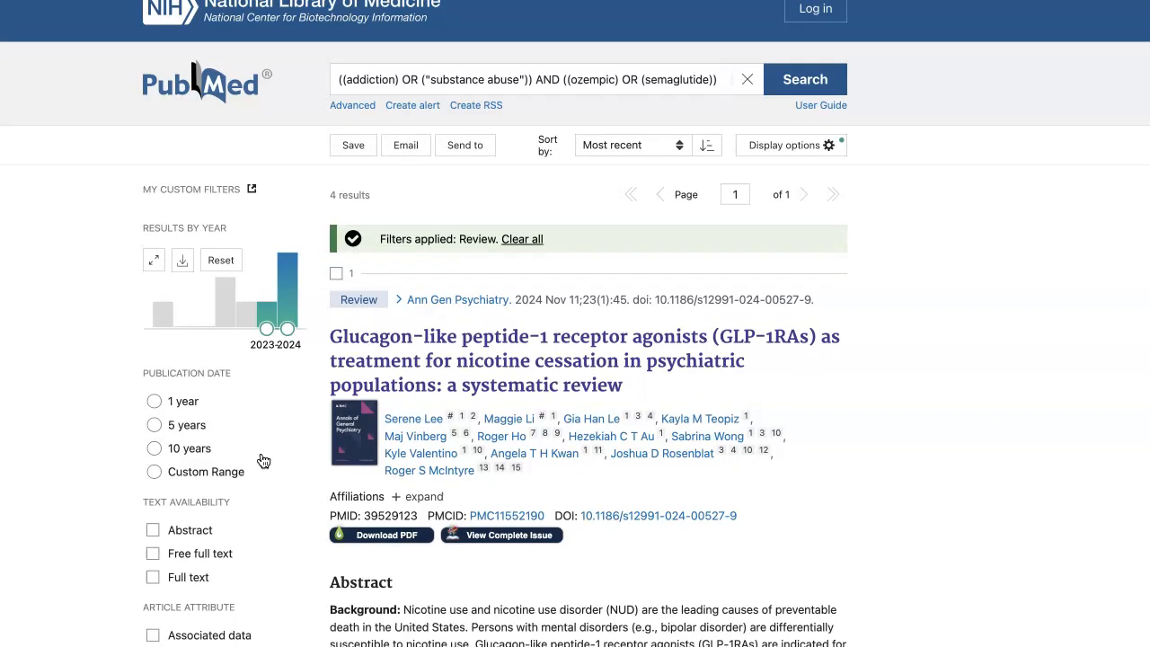